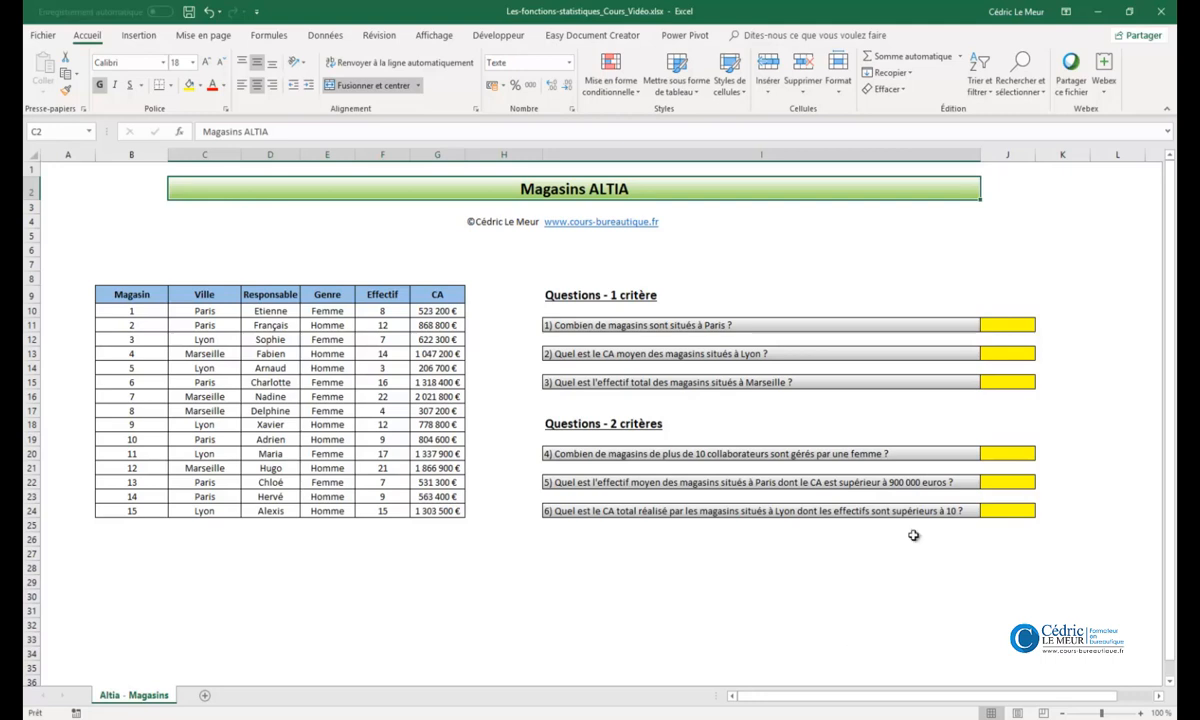
- Insert the NB.SI function from the Statistiques category in cell J11, the answer to question 1
left_click(991, 327)
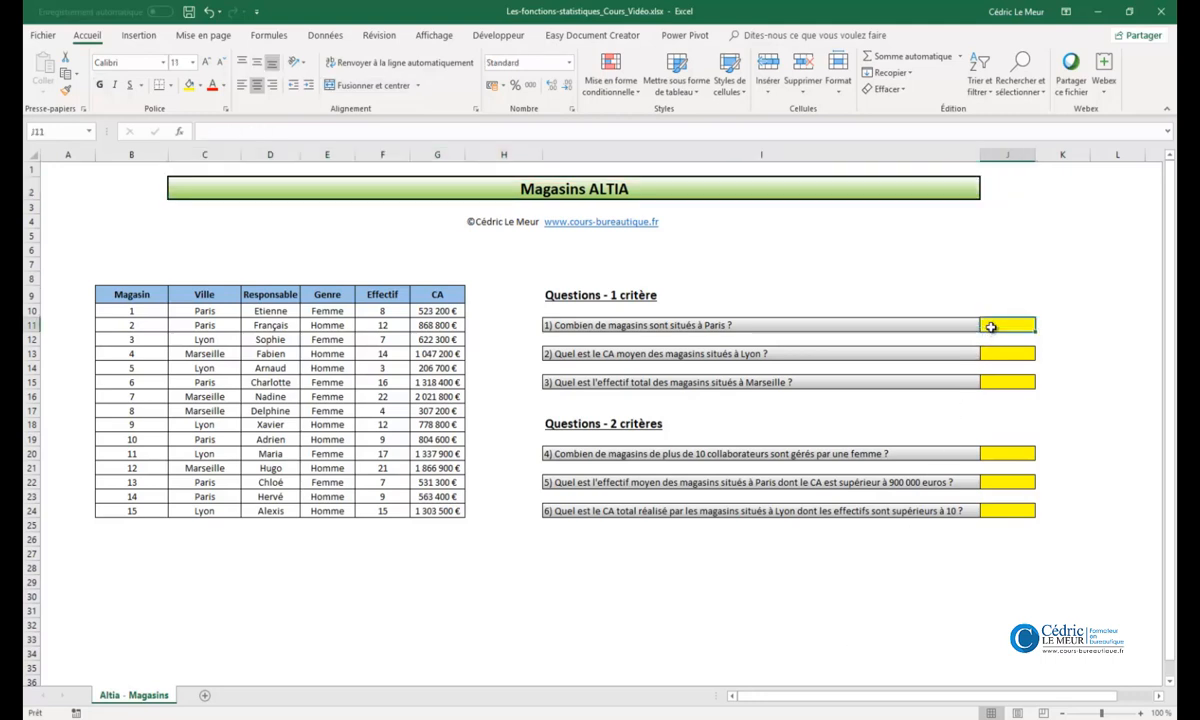
left_click(181, 131)
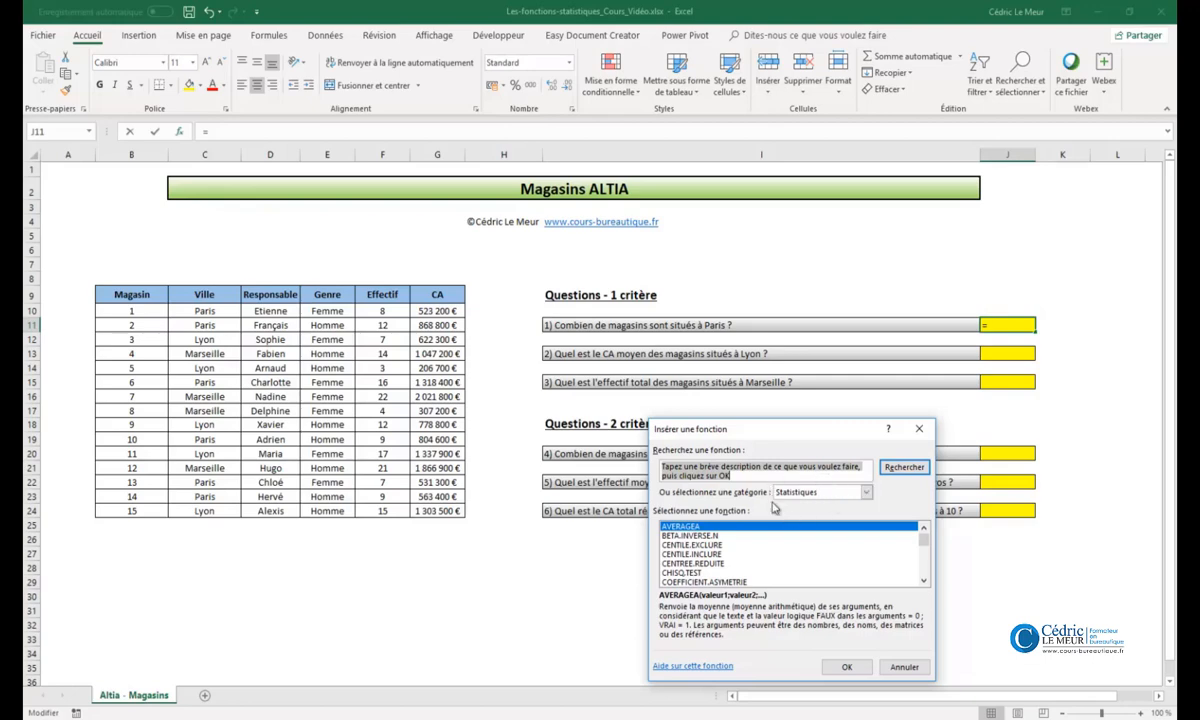
left_click(720, 546)
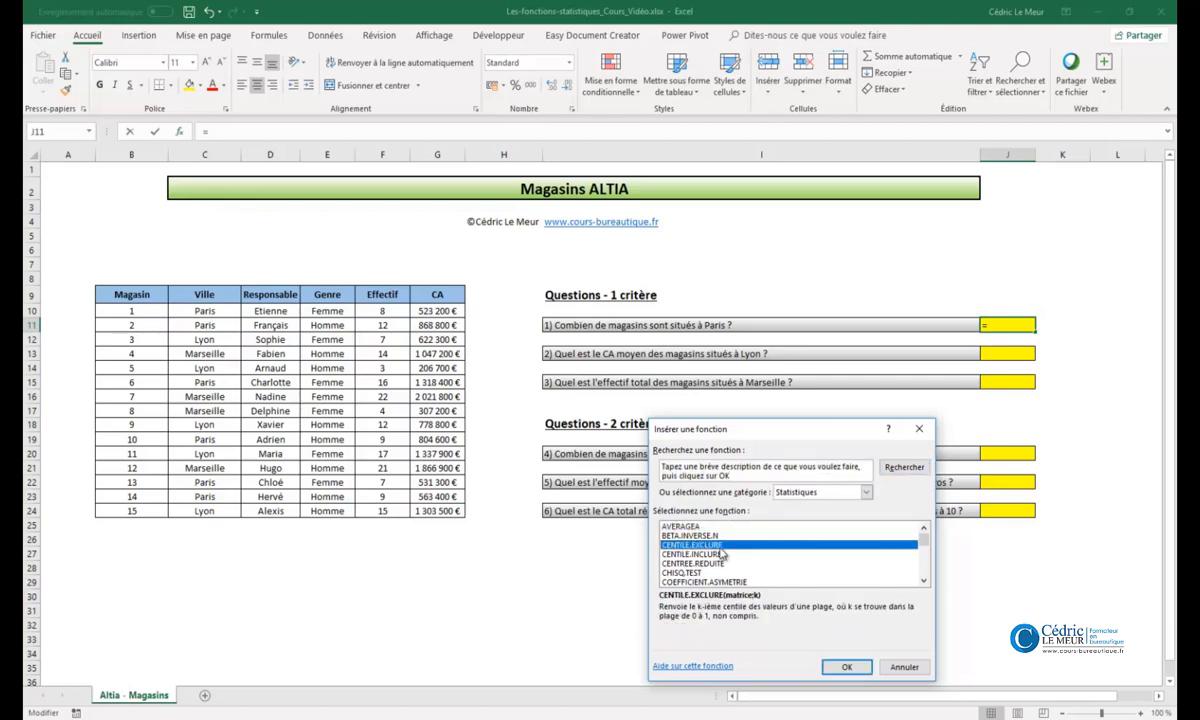
key("n")
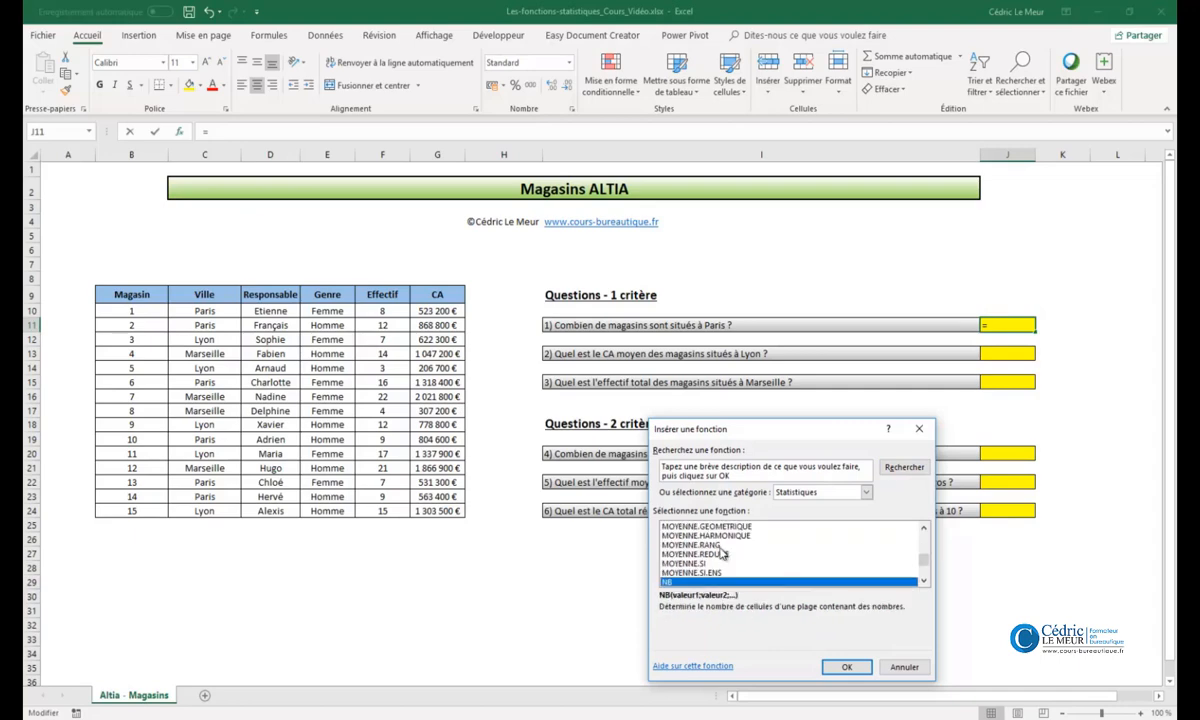
left_click(923, 581)
left_click(660, 548)
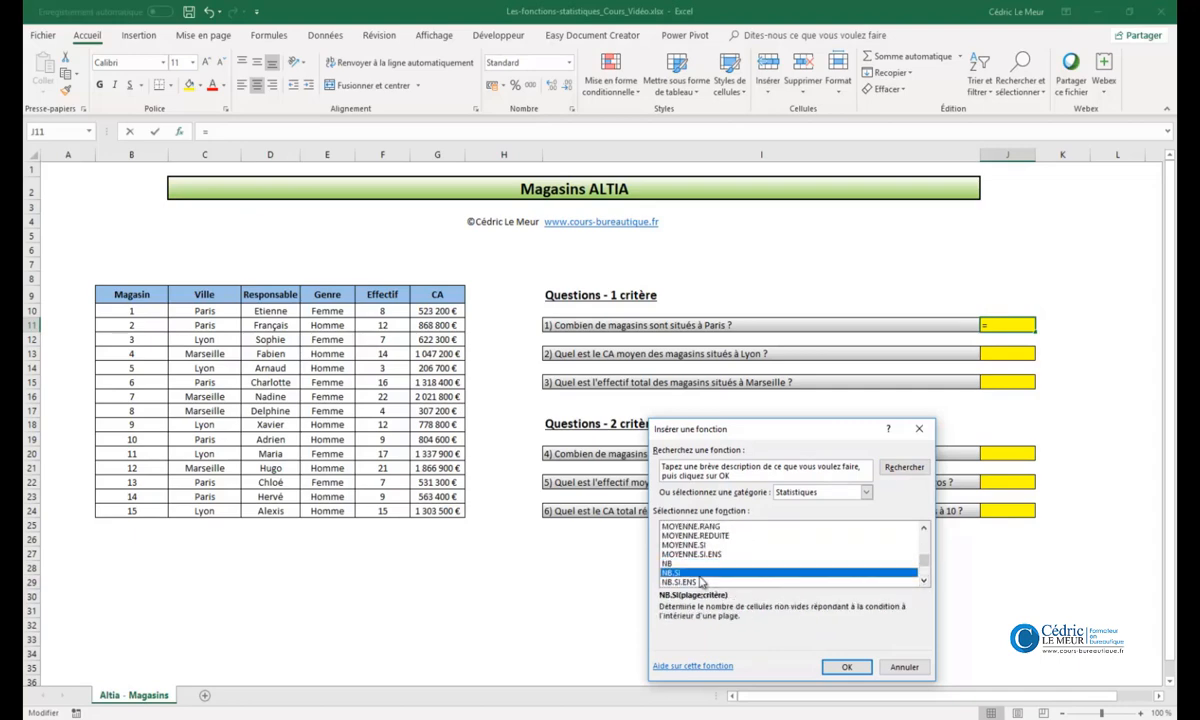
left_click(843, 666)
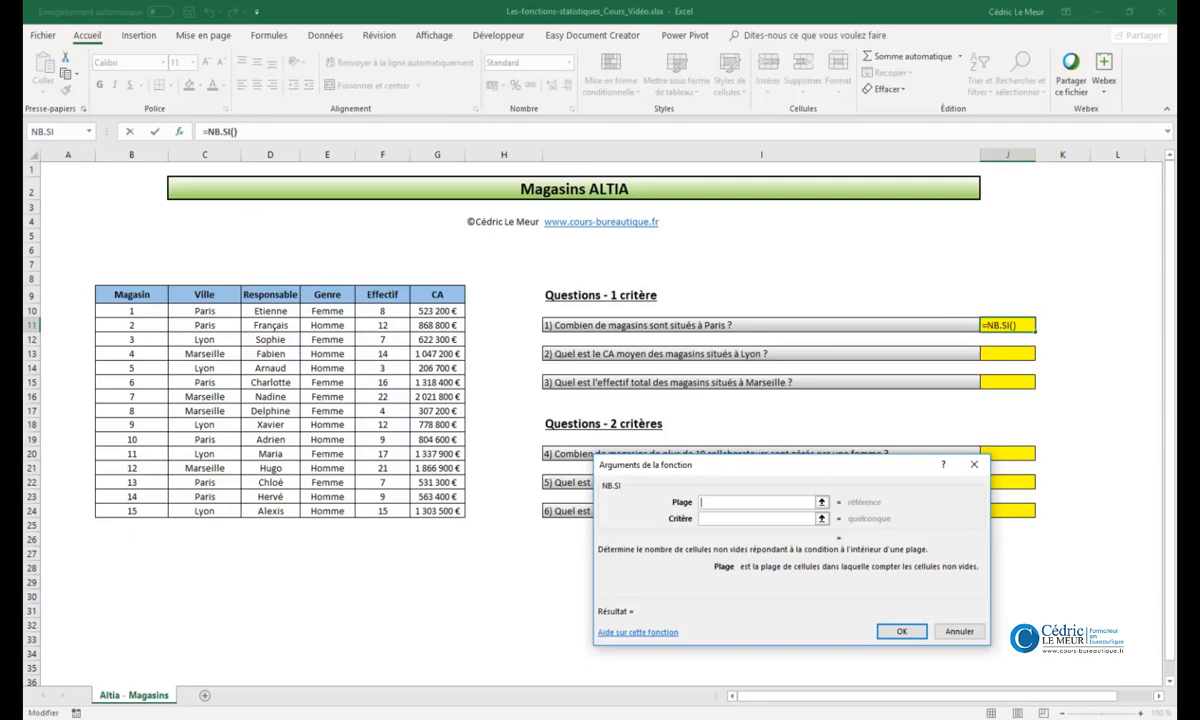
- Complete the NB.SI arguments with criterion "Paris" and the city range C10:C24, and validate the formula
left_click(756, 519)
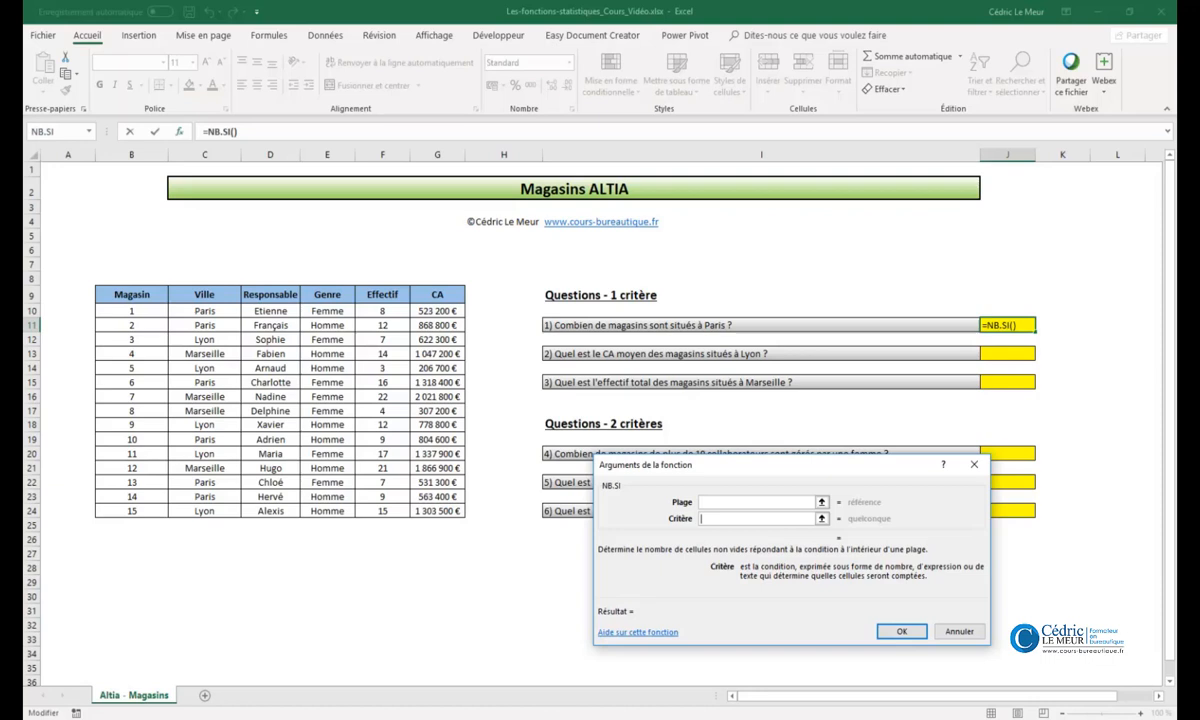
type("Paris")
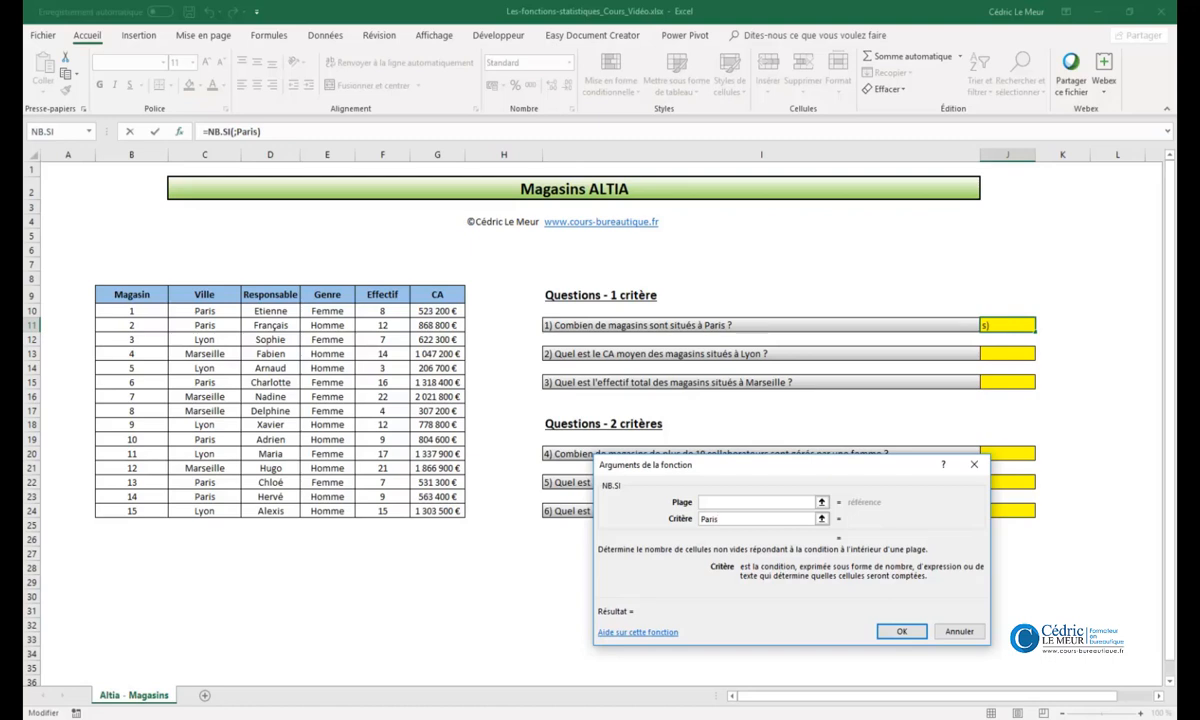
left_click(756, 502)
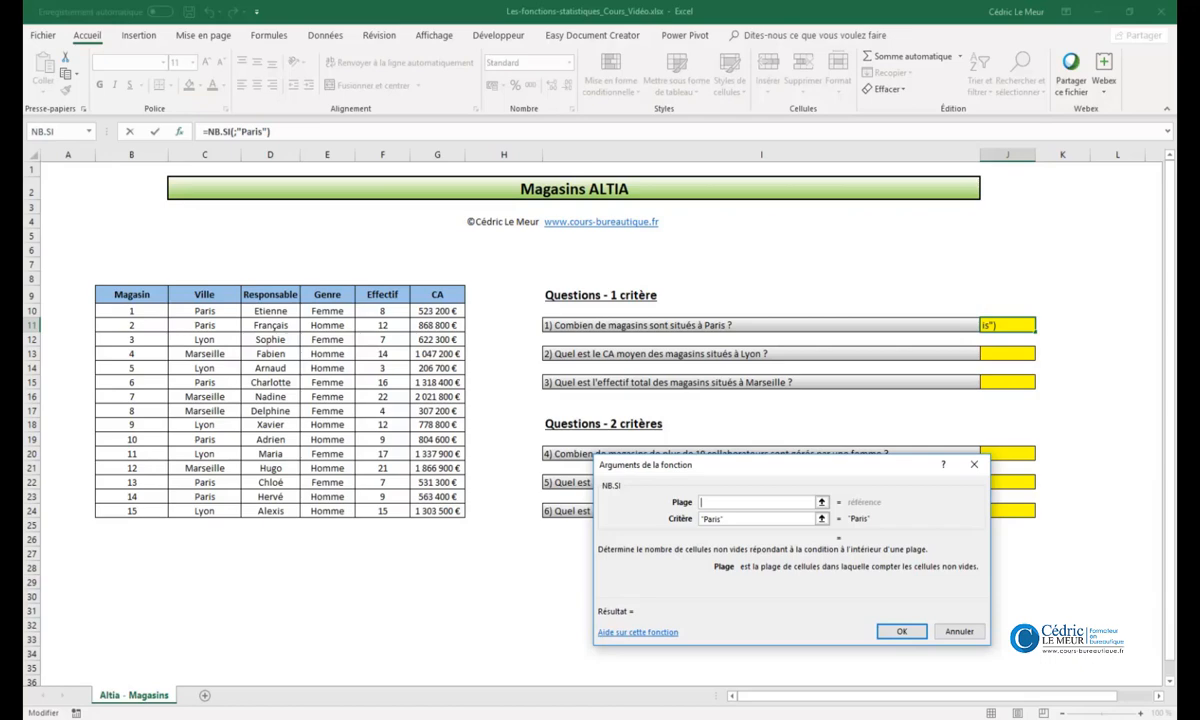
left_click_drag(180, 310, 201, 511)
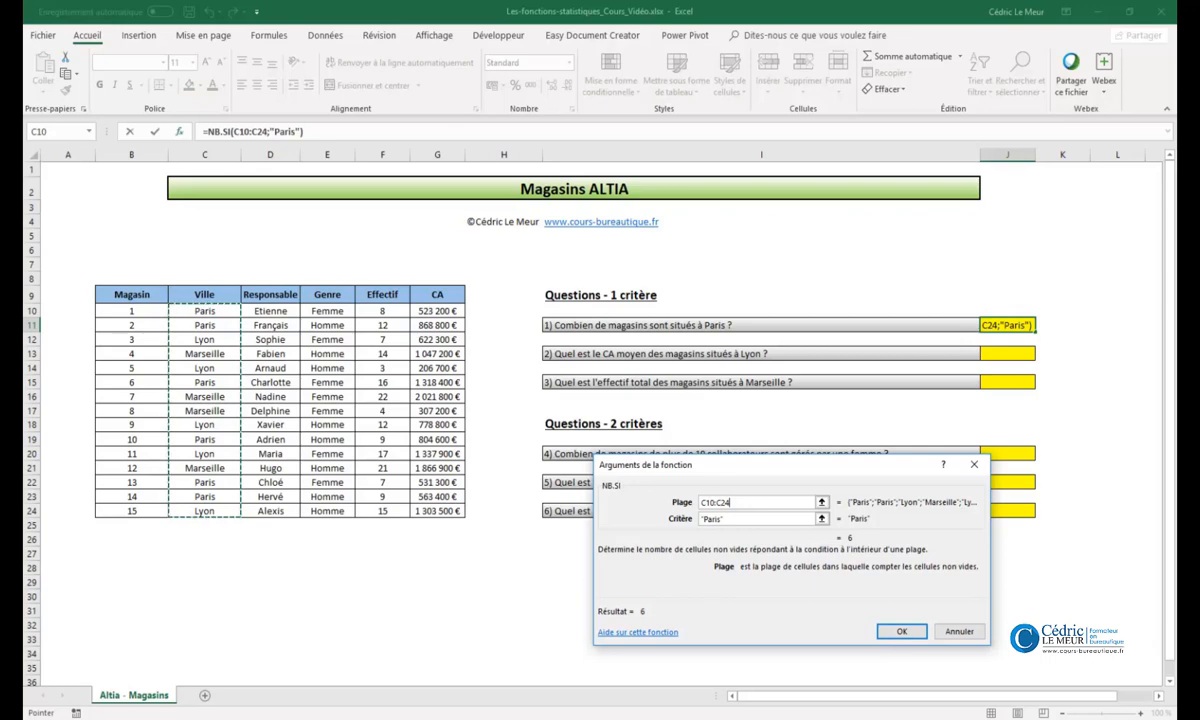
left_click(902, 631)
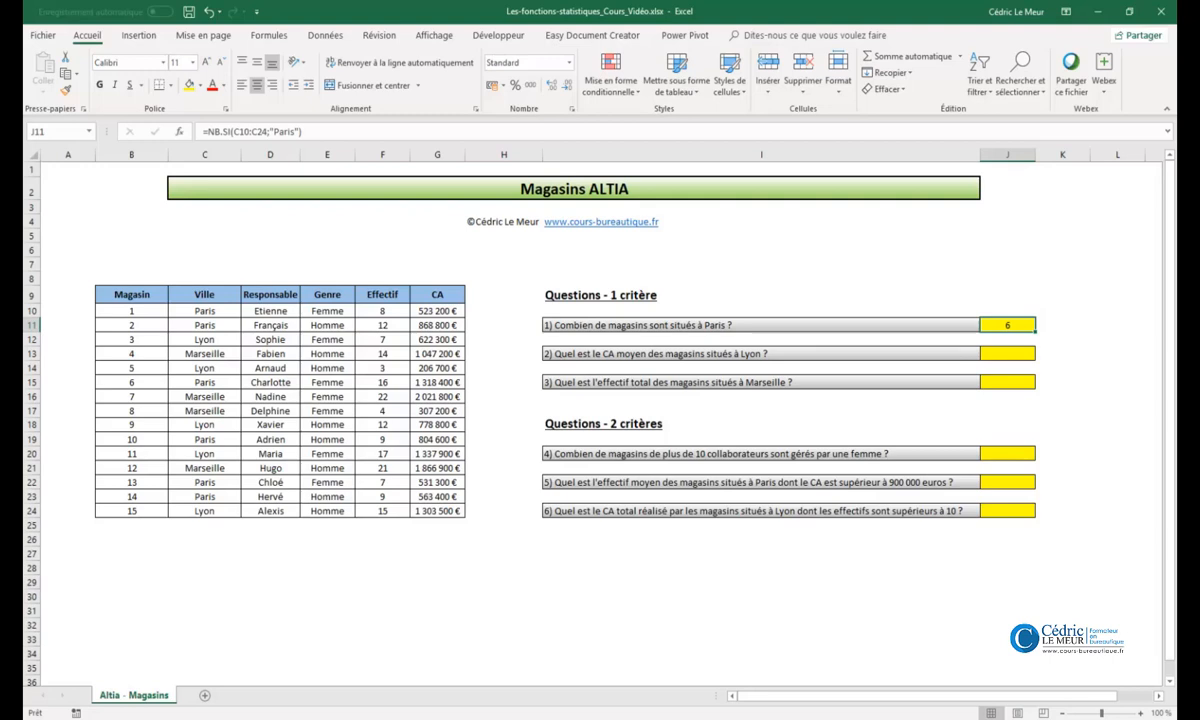
- Insert the MOYENNE.SI function from the Statistiques category in cell J13, the answer to question 2
left_click(1008, 352)
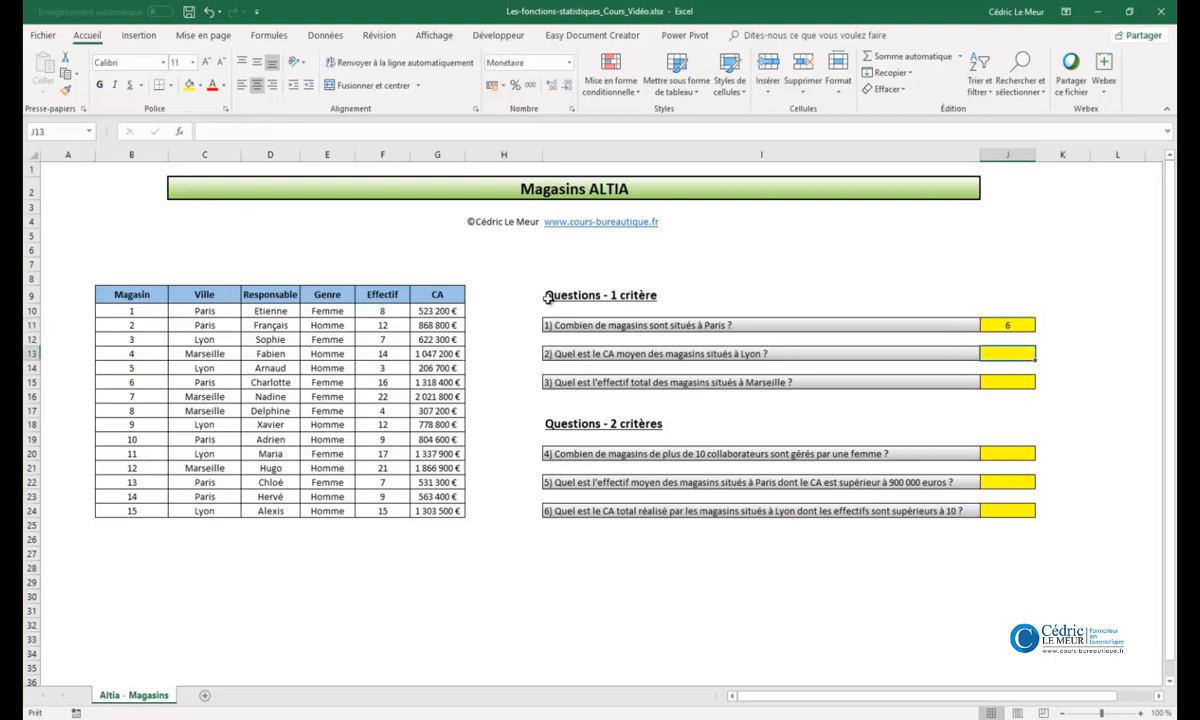
left_click(178, 131)
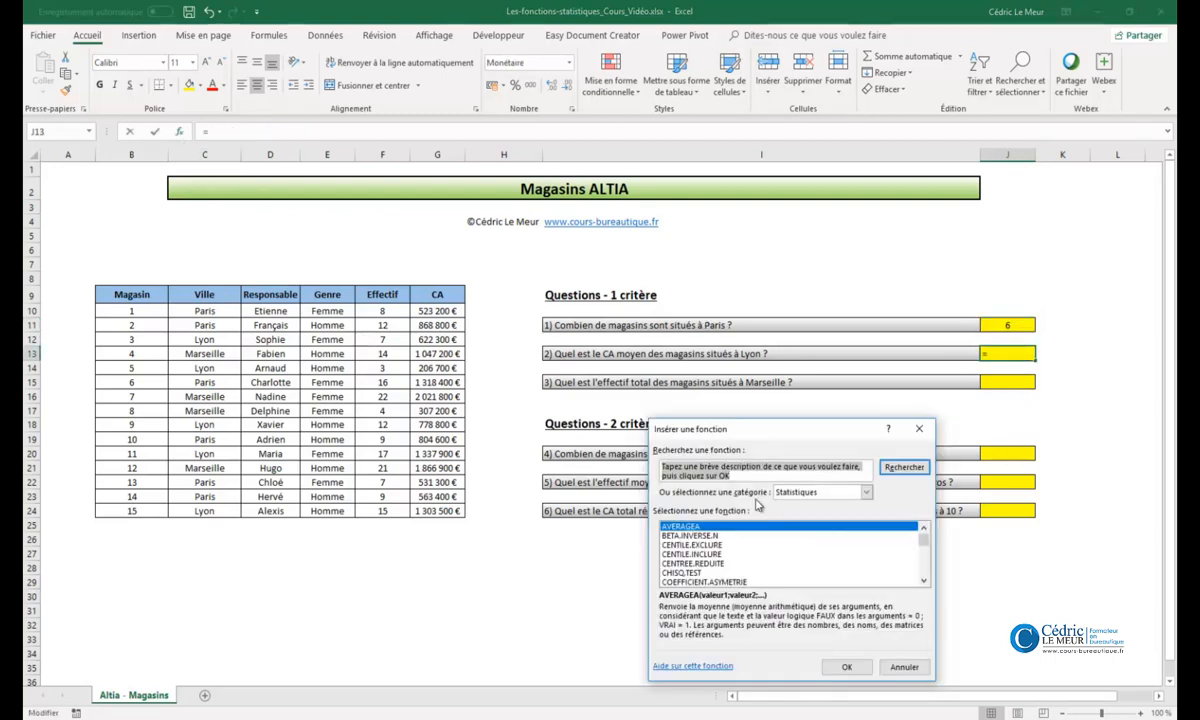
left_click(693, 545)
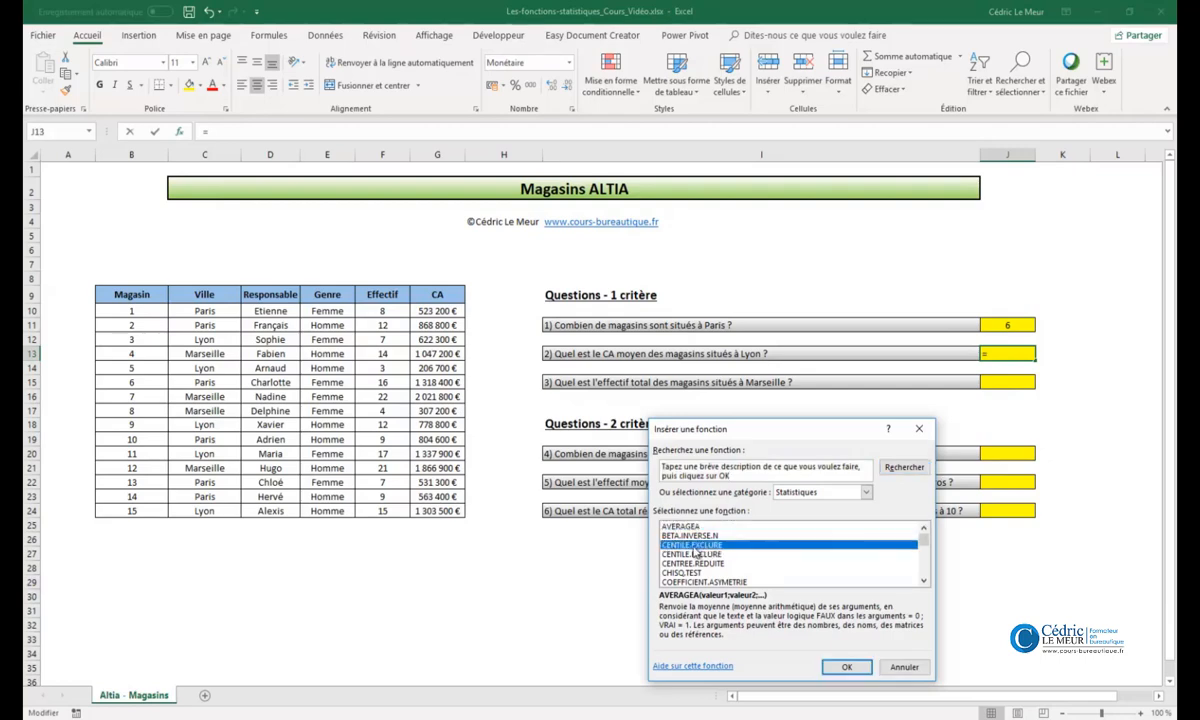
type("mo")
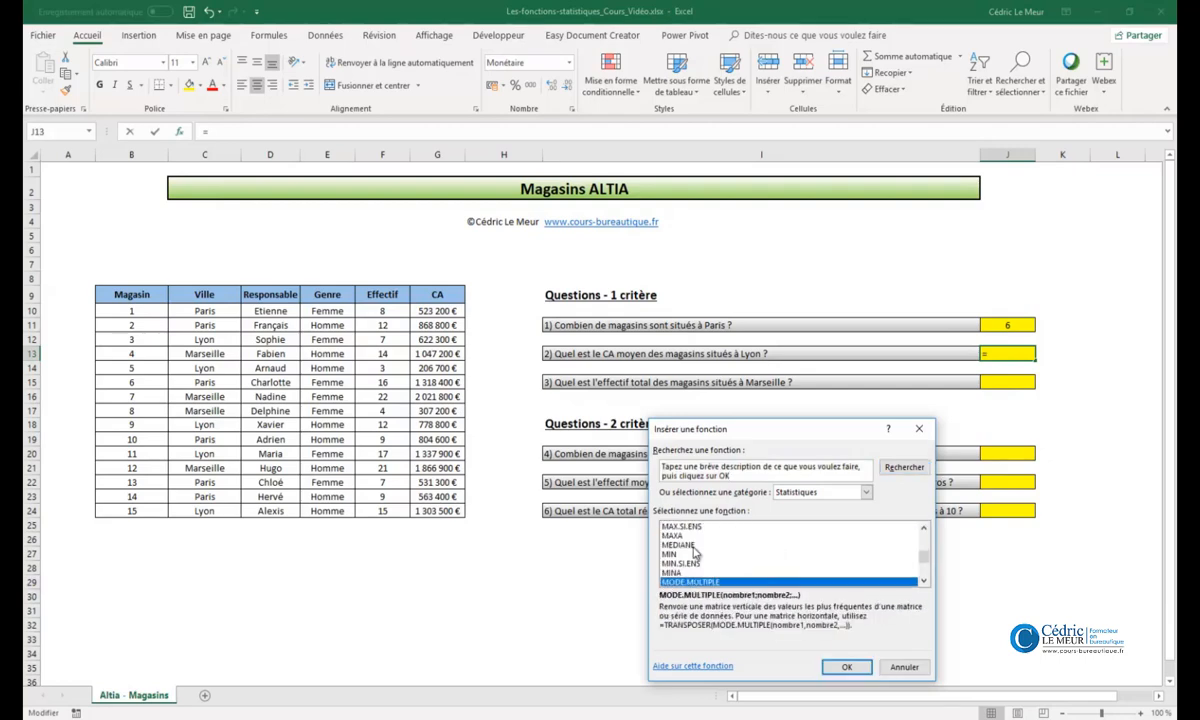
left_click(925, 582)
left_click(925, 582)
left_click(925, 582)
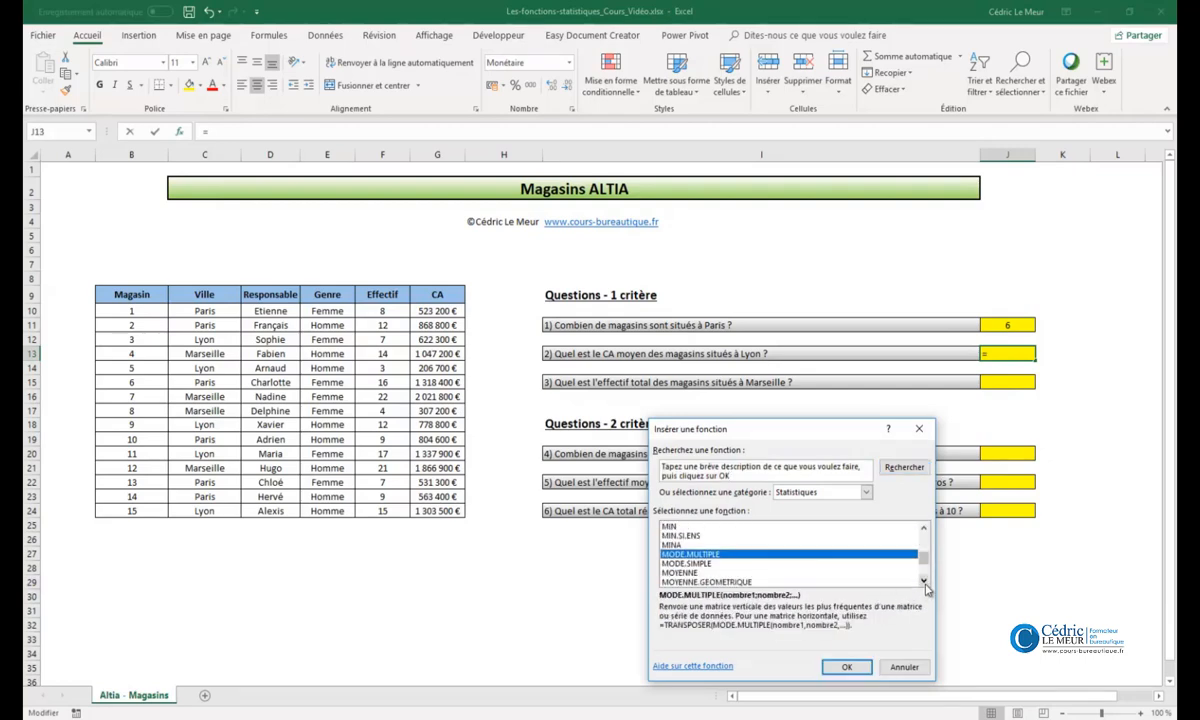
left_click(925, 583)
left_click(925, 583)
left_click(925, 583)
left_click(925, 583)
left_click(925, 583)
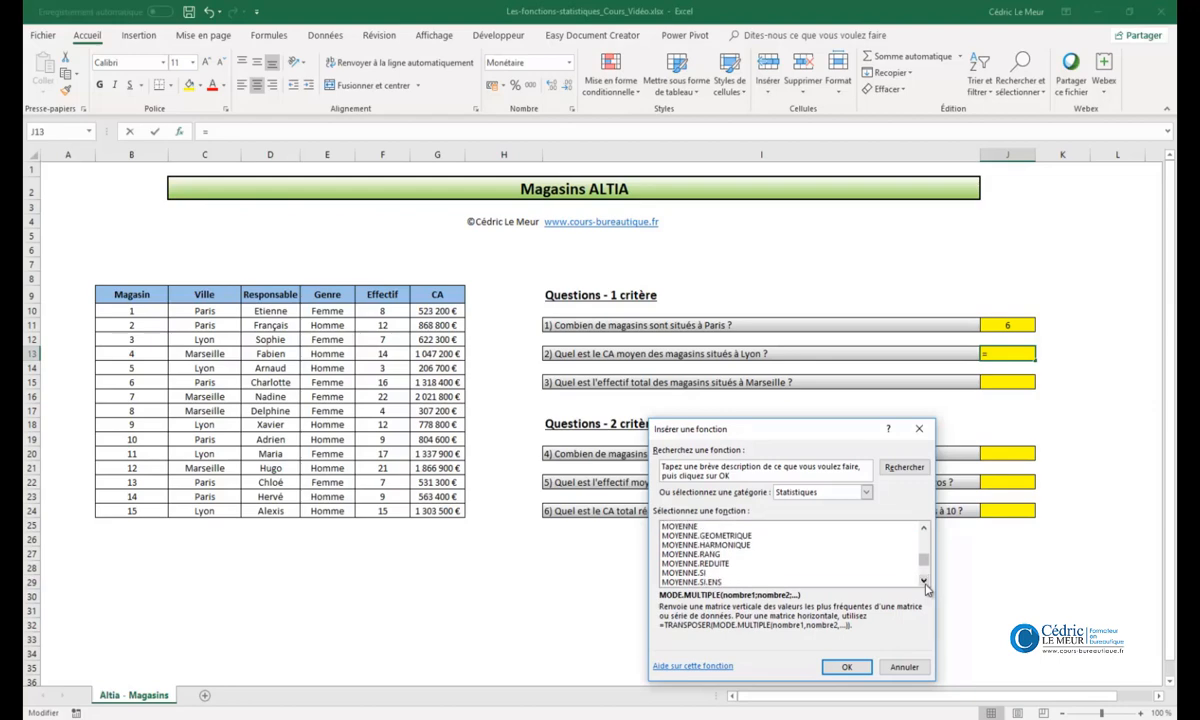
left_click(700, 572)
left_click(846, 667)
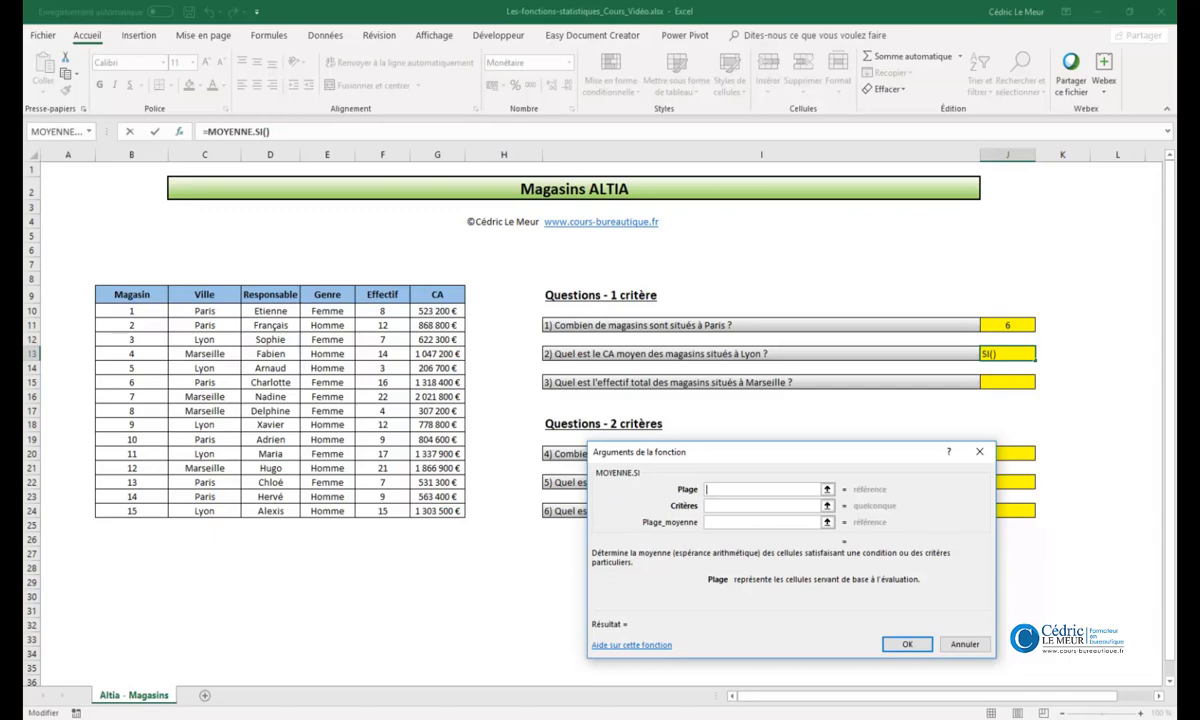
- Complete the MOYENNE.SI arguments with criterion "Lyon", range C10:C24 and average range G10:G24, and validate the formula
left_click(762, 506)
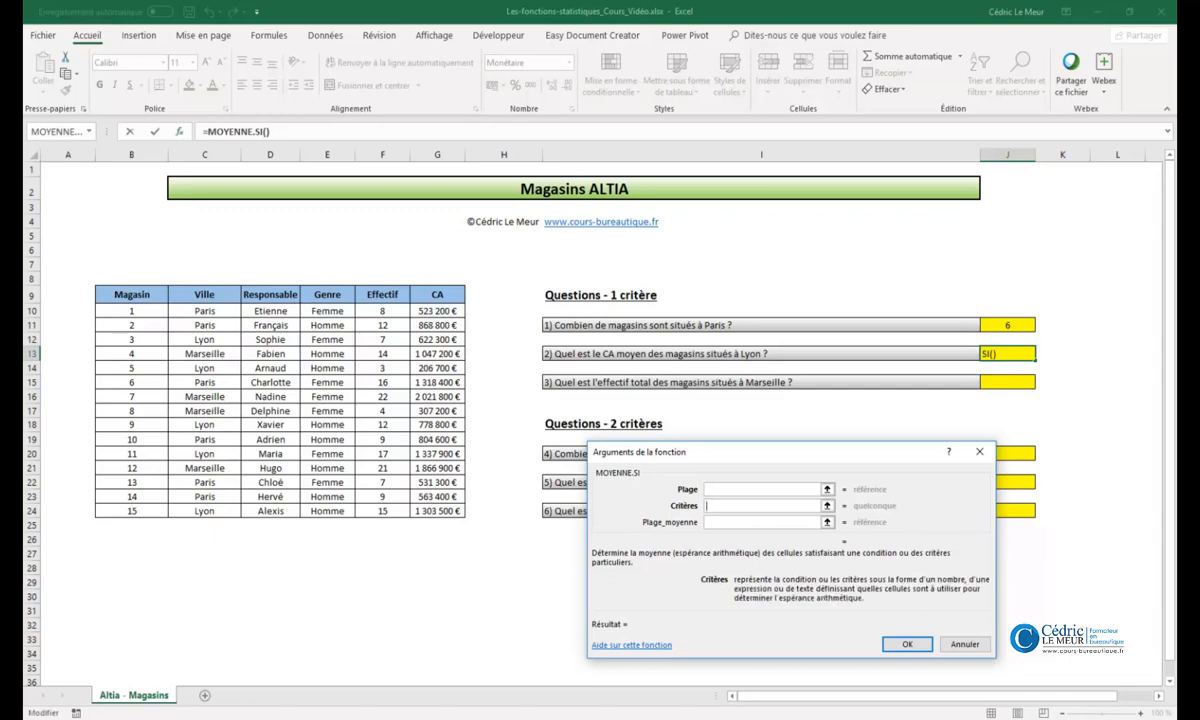
type("Lyon")
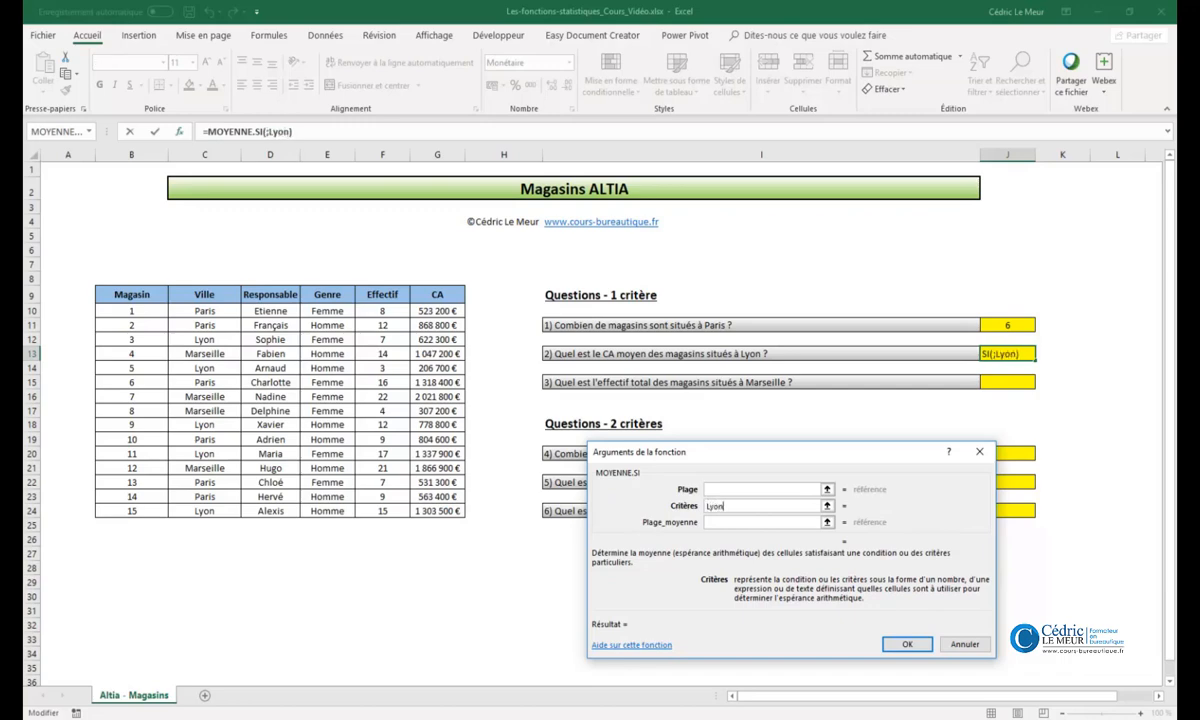
left_click(762, 489)
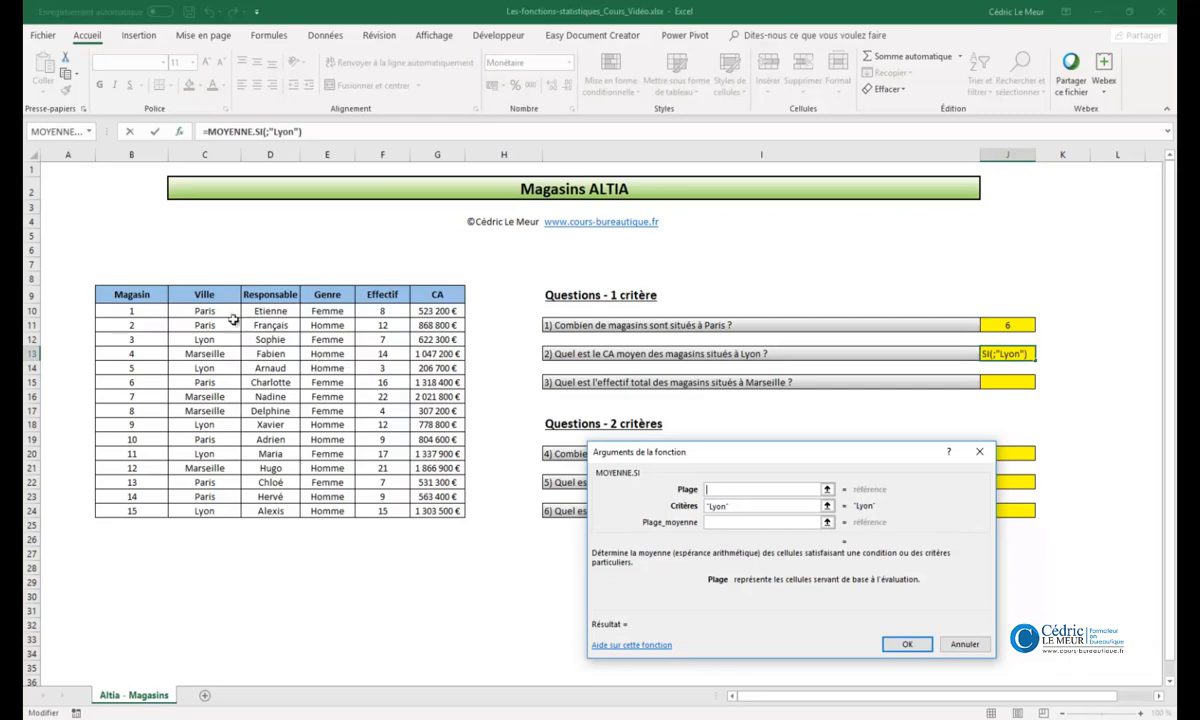
left_click_drag(206, 310, 206, 506)
left_click(722, 523)
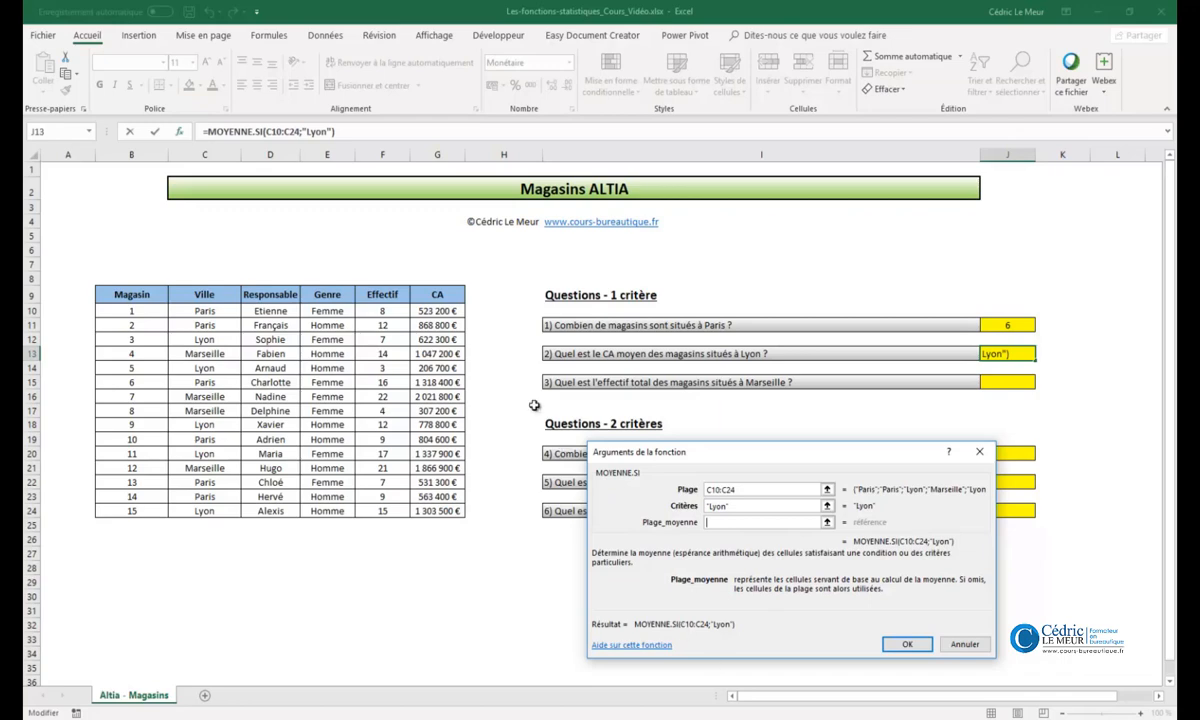
left_click_drag(437, 311, 437, 510)
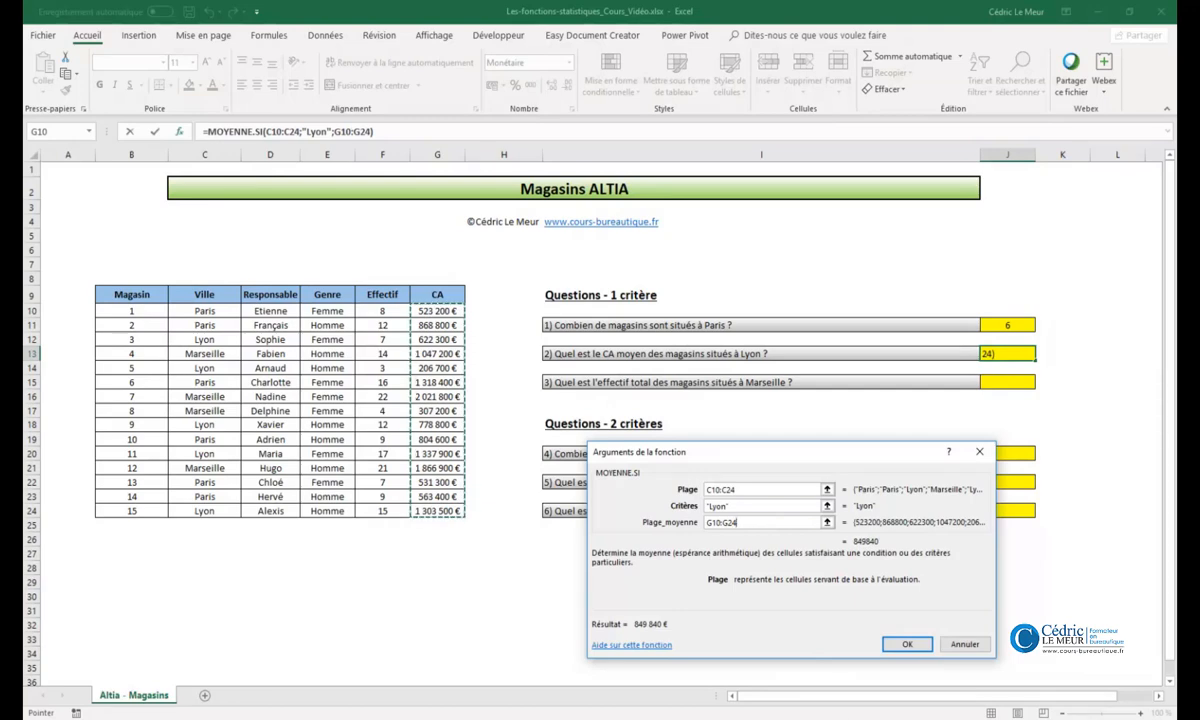
left_click(899, 656)
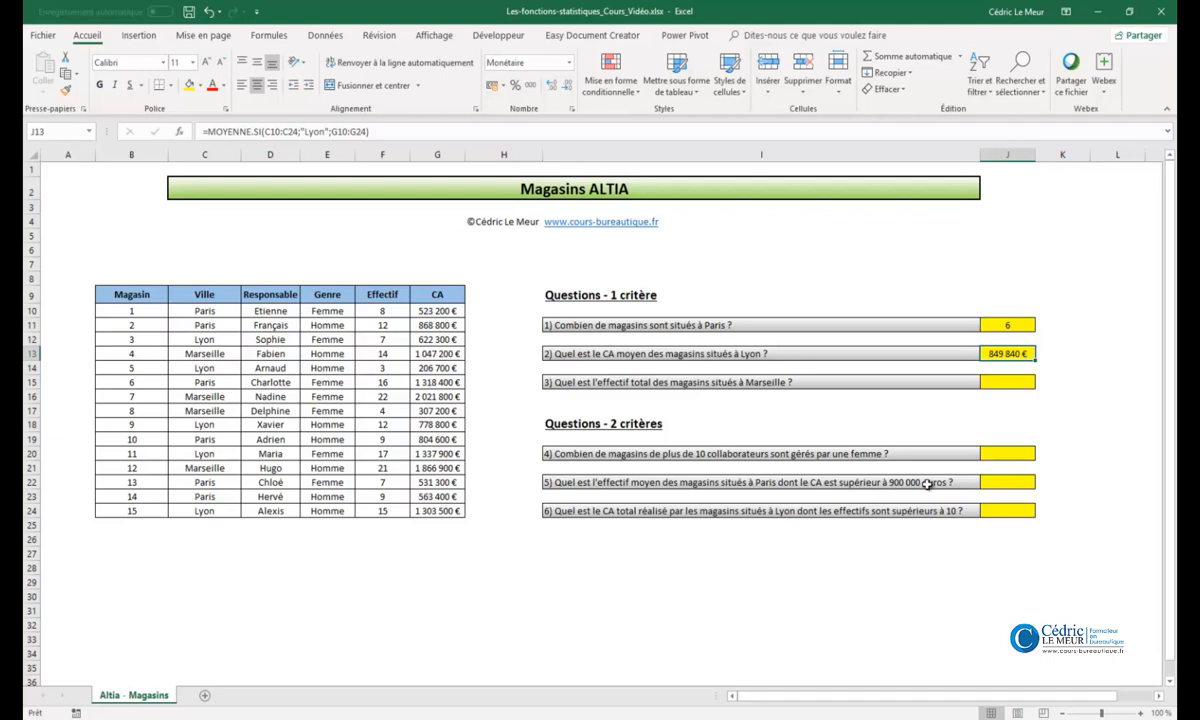
- Insert the SOMME.SI function from the Math et Trigo category in cell J15, the answer to question 3
left_click(995, 382)
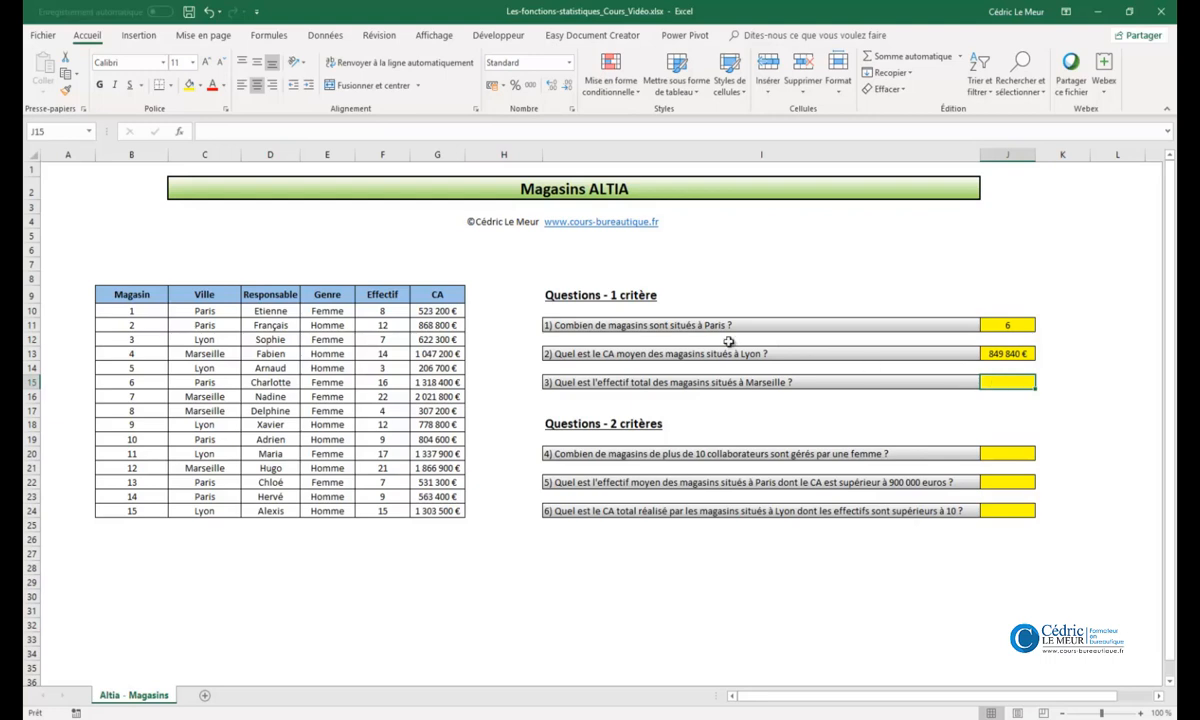
left_click(180, 134)
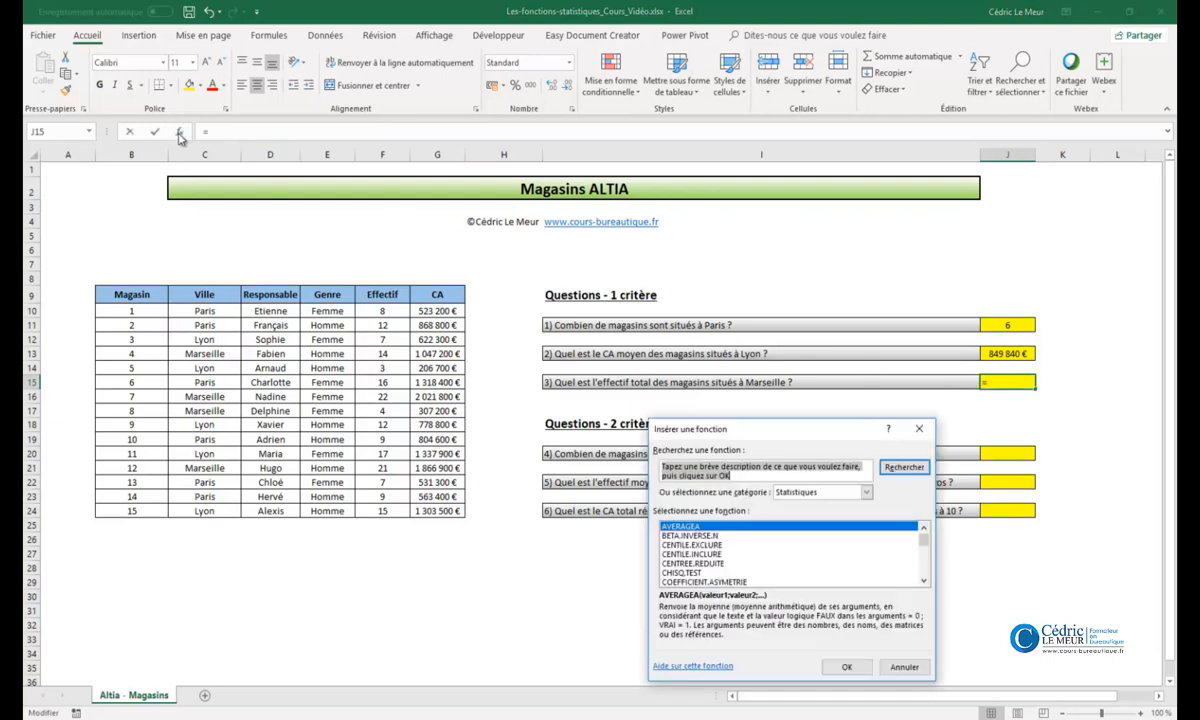
left_click(866, 492)
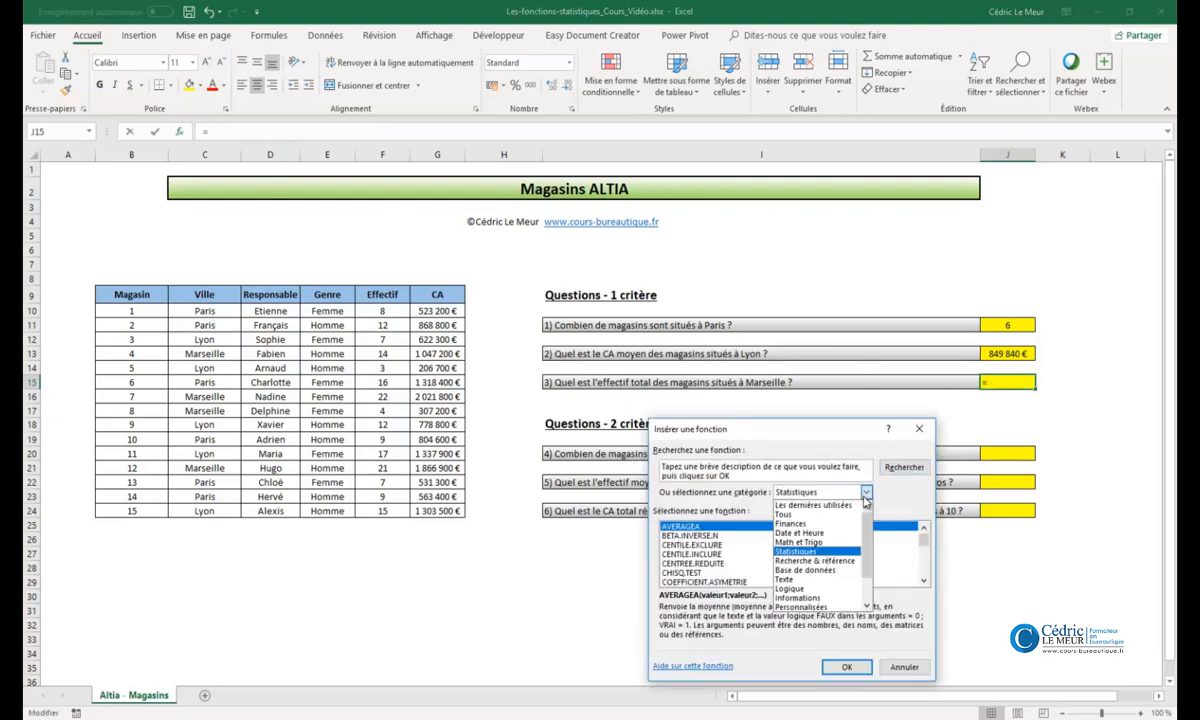
left_click(835, 545)
left_click(689, 564)
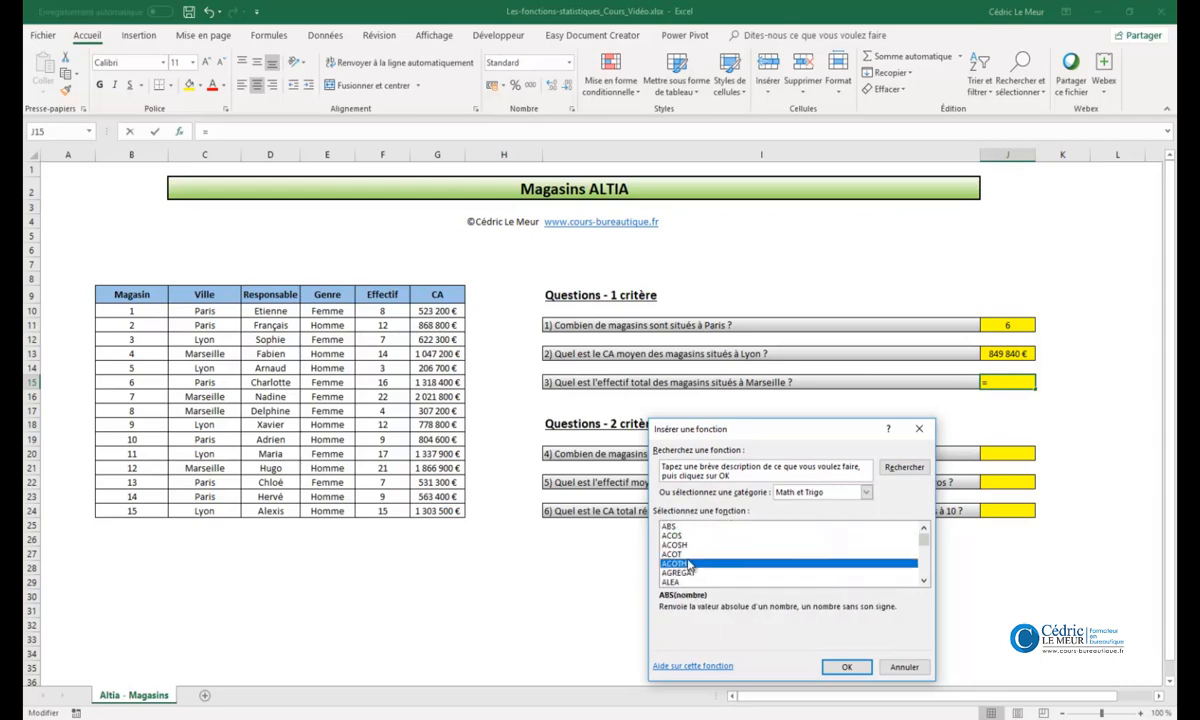
type("so")
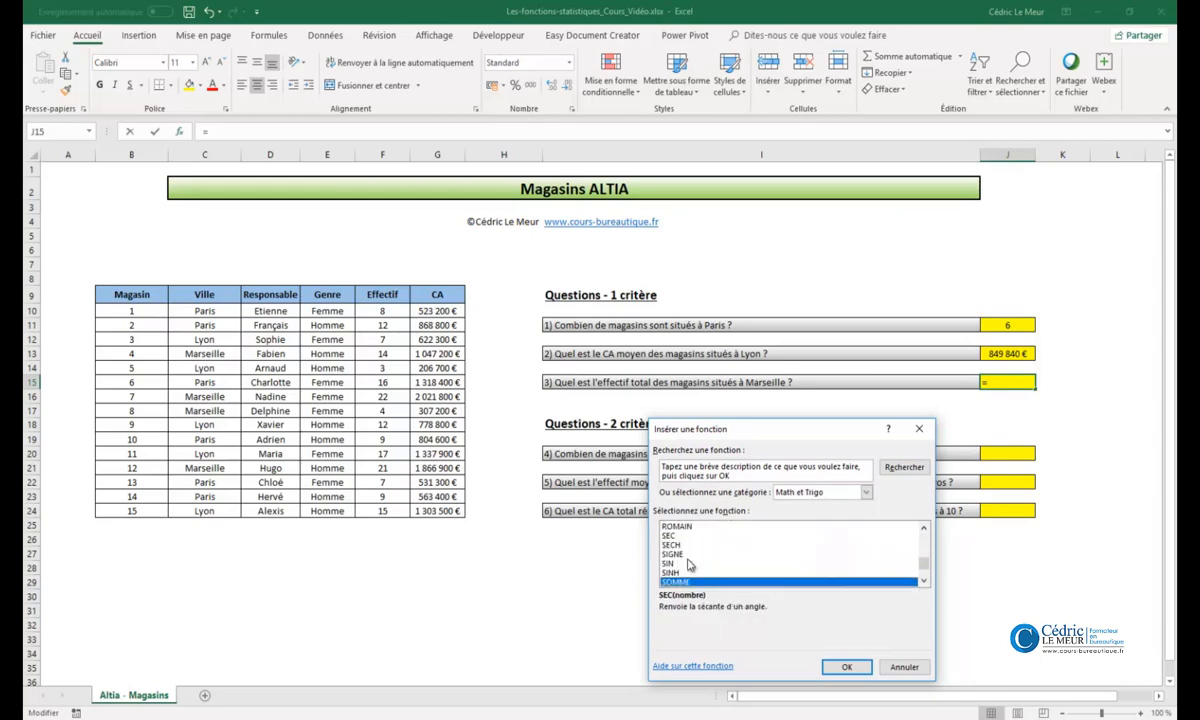
scroll(733, 570, "down", 2)
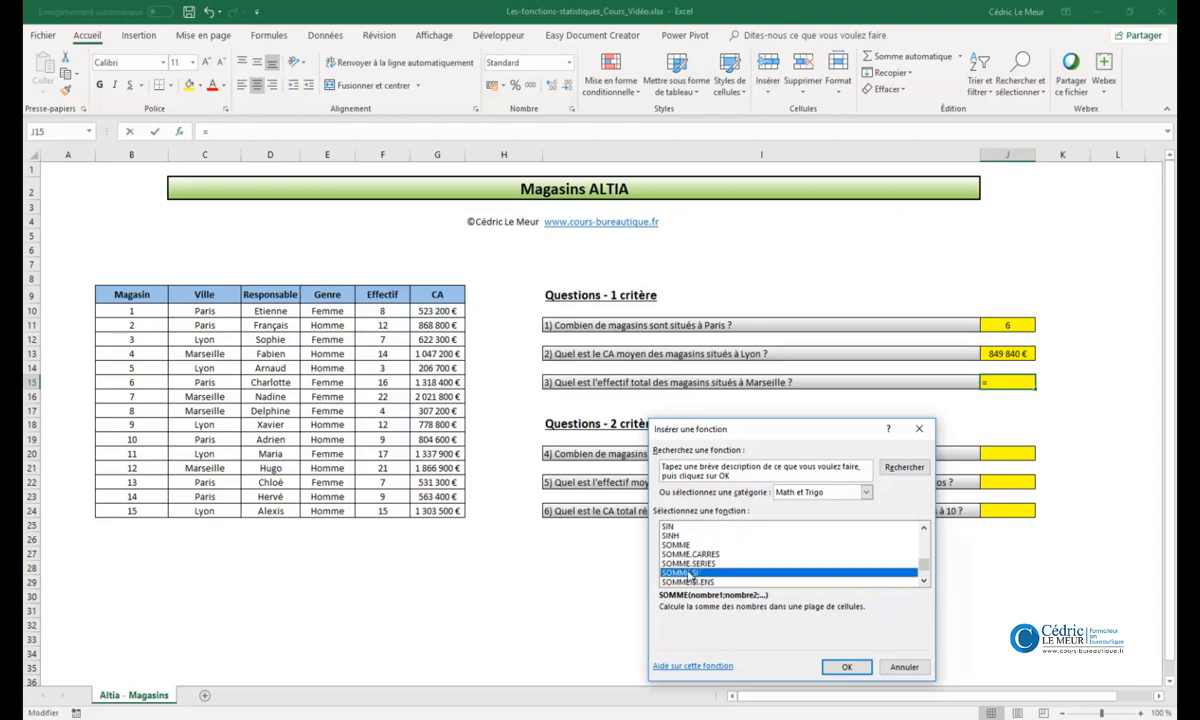
left_click(700, 572)
left_click(845, 666)
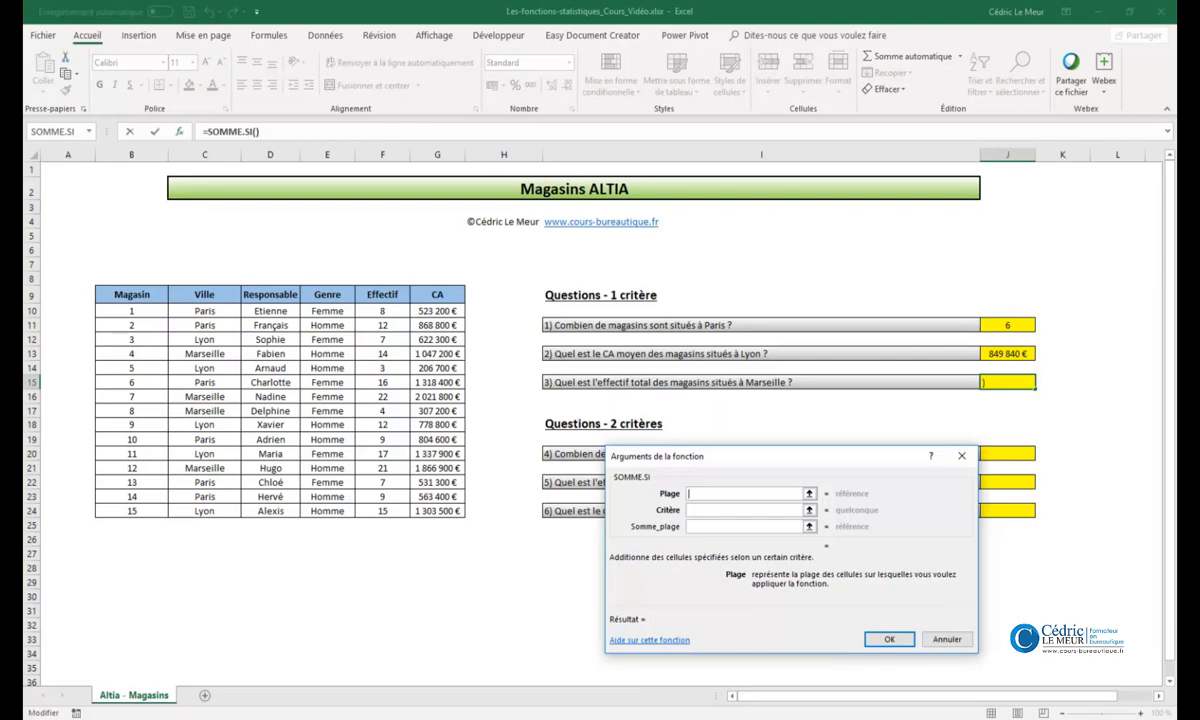
- Complete the SOMME.SI arguments with criterion "Marseille", range C10:C24 and sum range F10:F24, and validate the formula
left_click(740, 510)
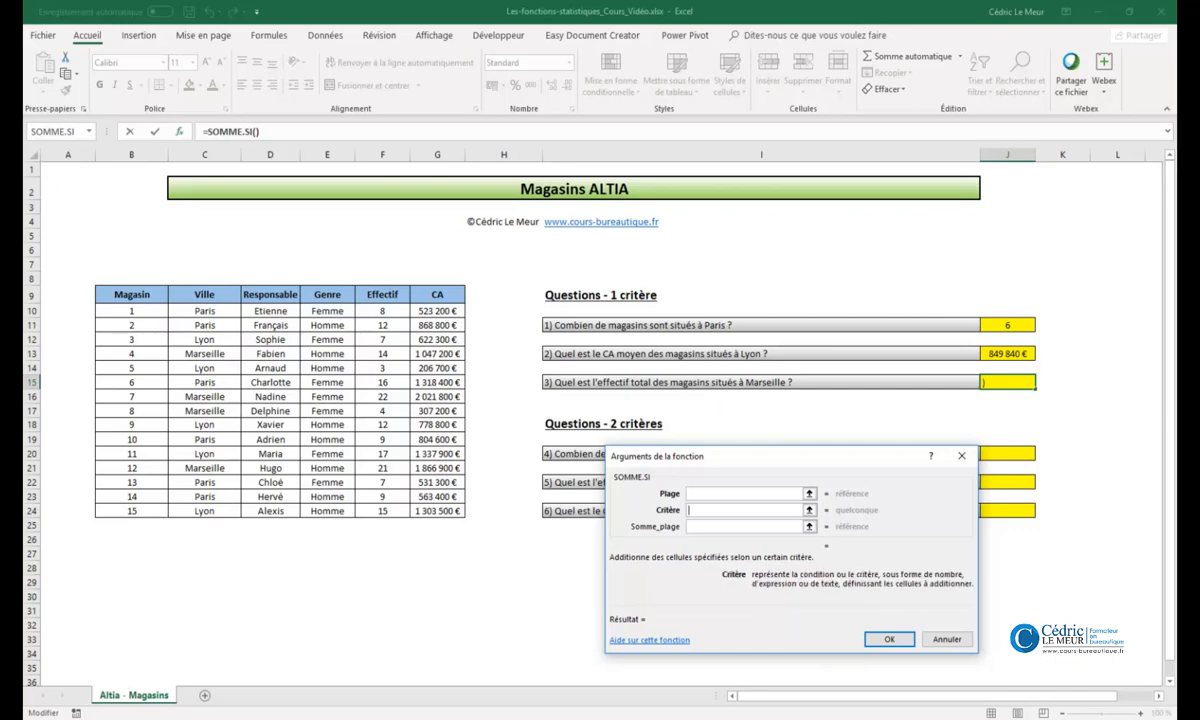
type("Marseille")
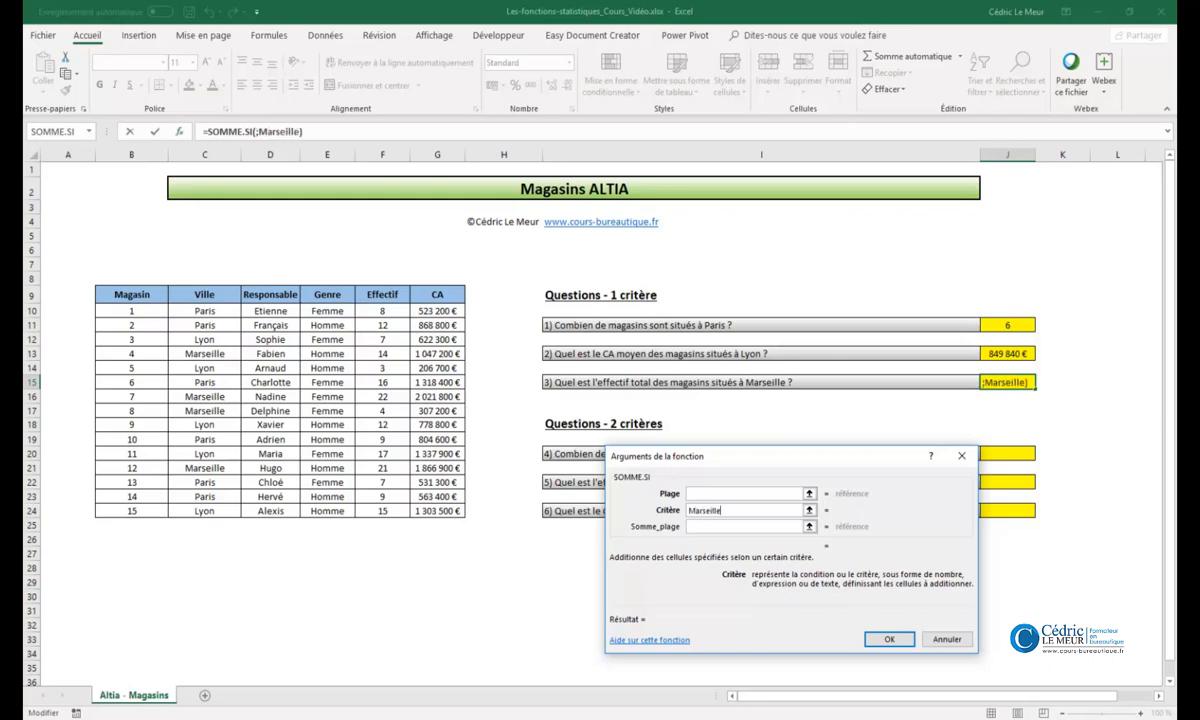
left_click(744, 494)
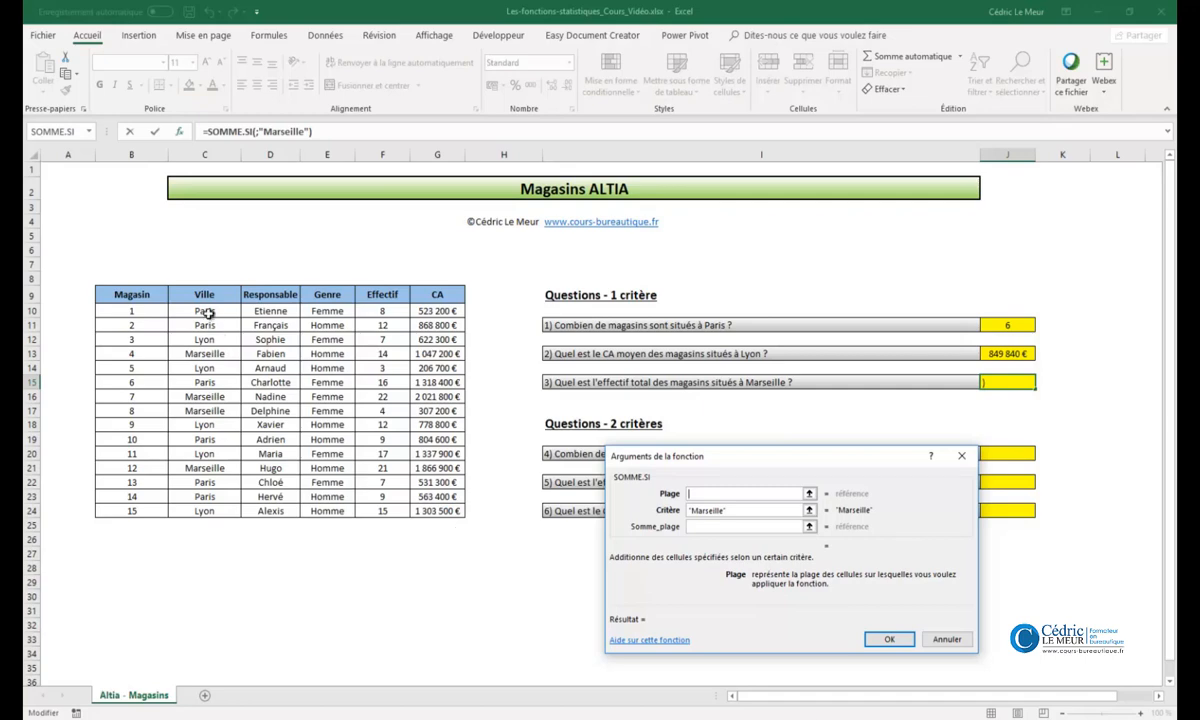
left_click_drag(204, 309, 204, 510)
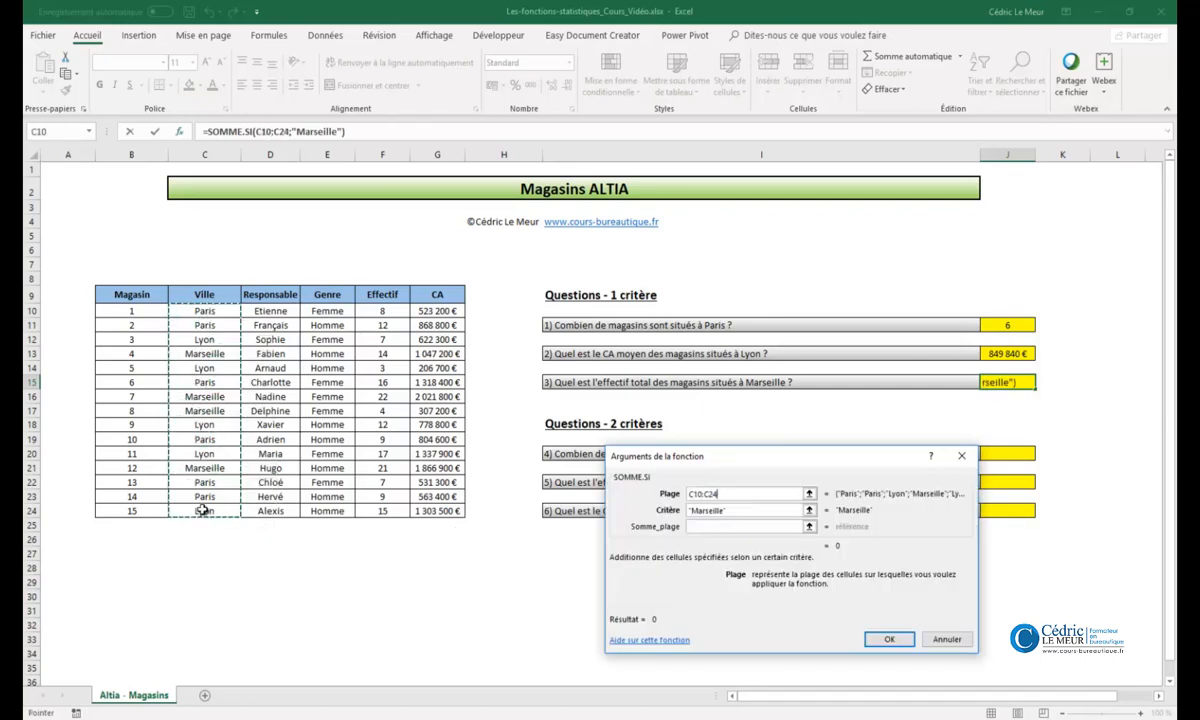
left_click(711, 527)
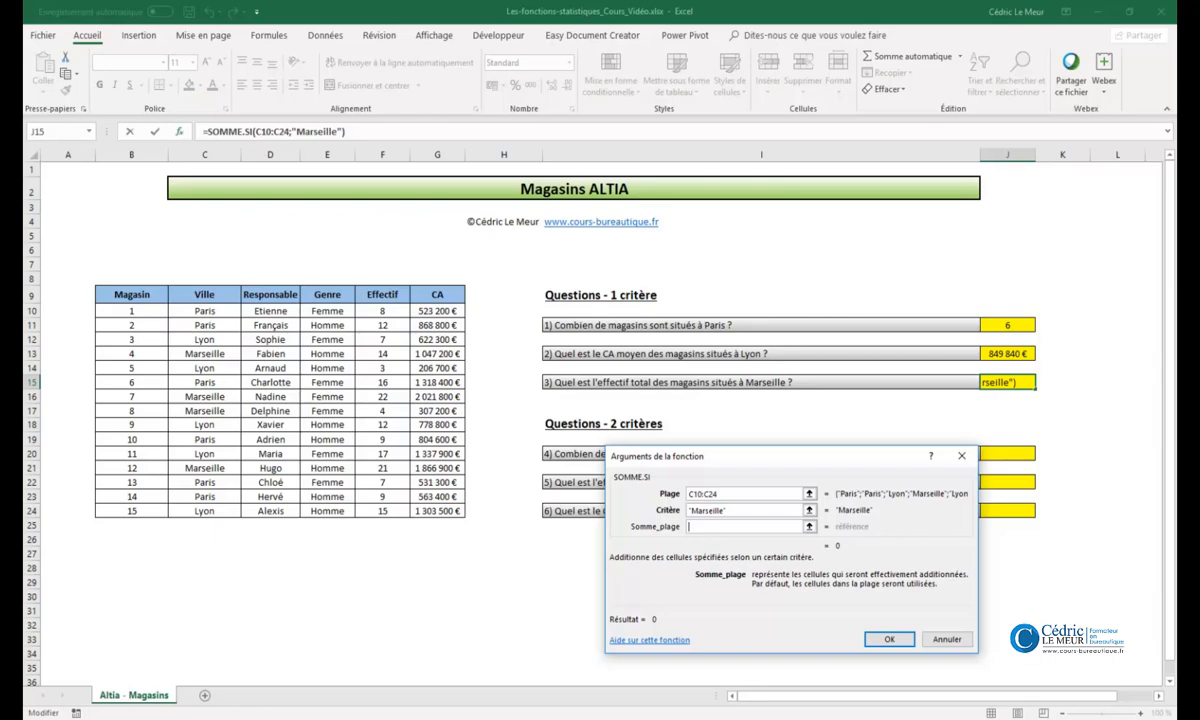
left_click_drag(382, 310, 386, 511)
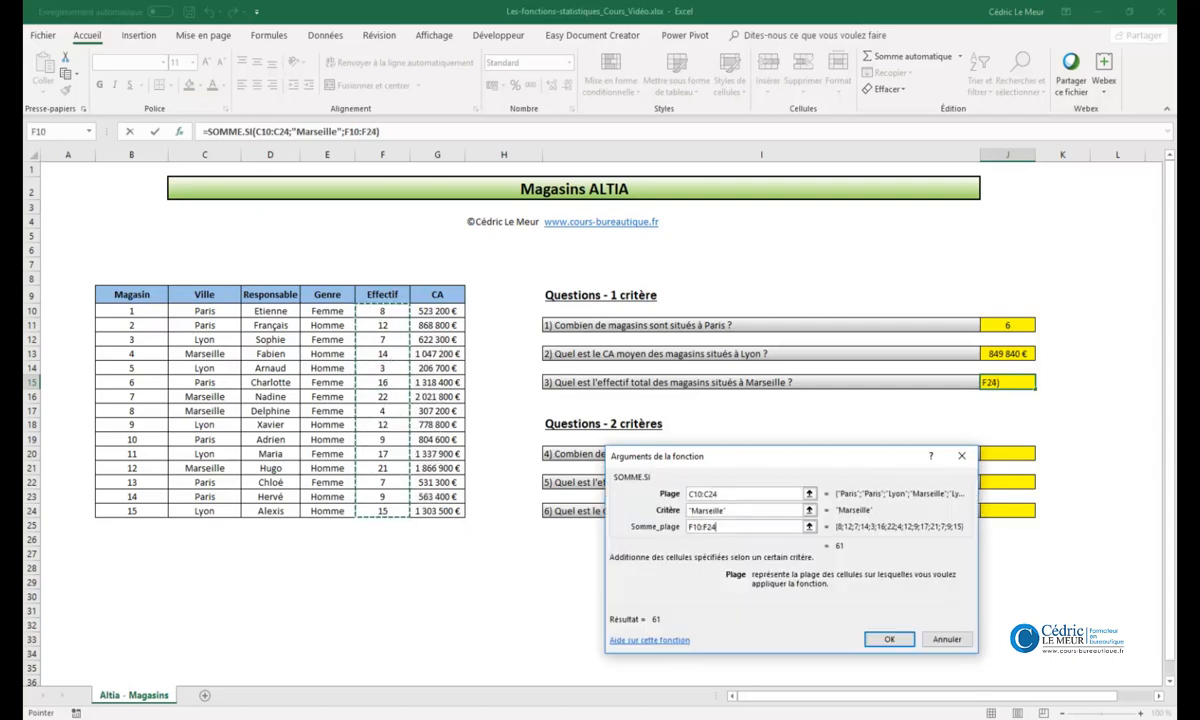
key("Return")
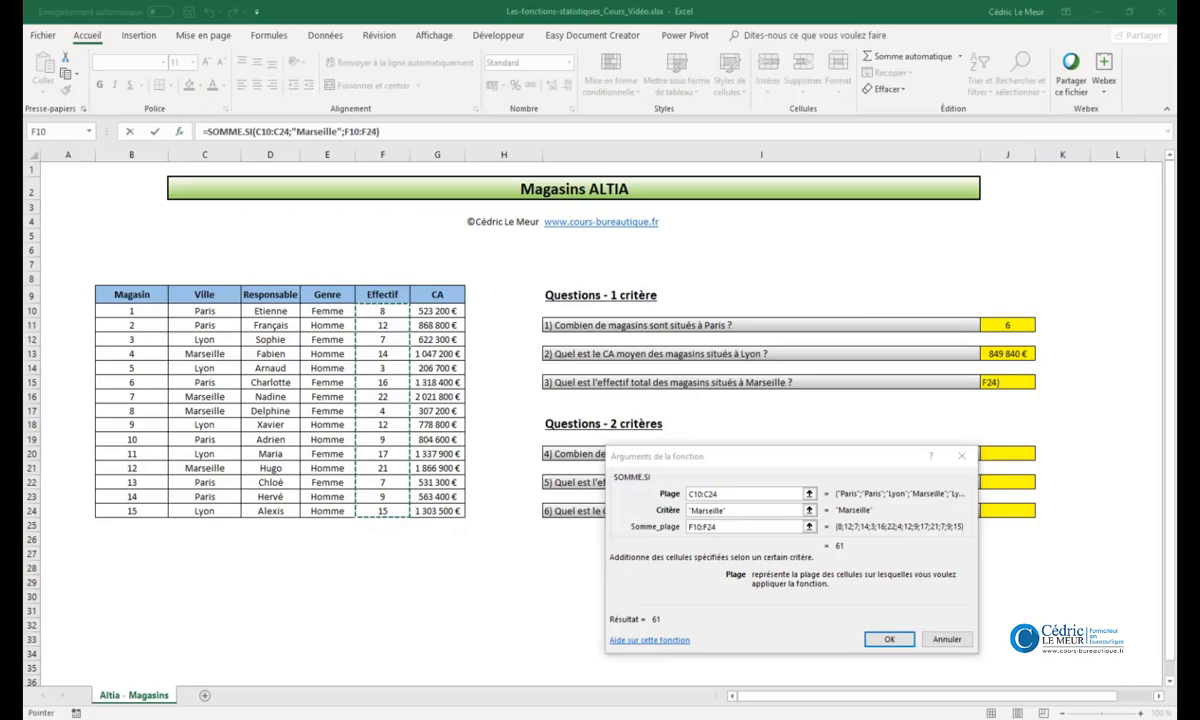
left_click(877, 641)
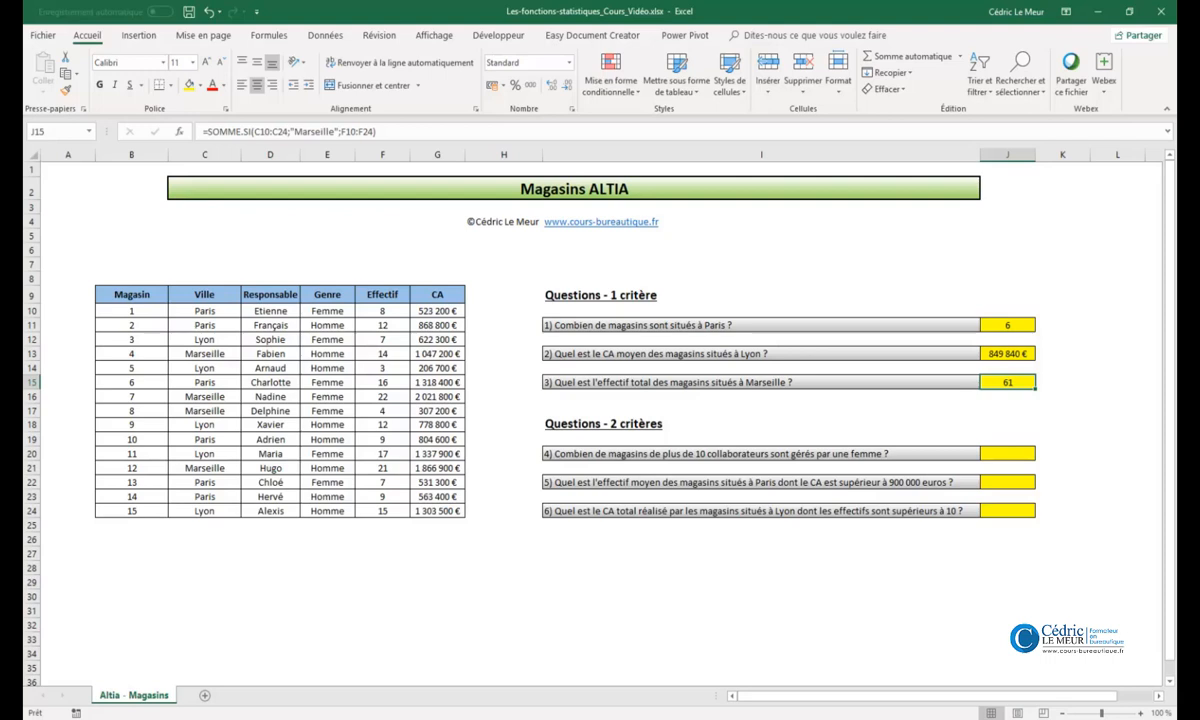
- Insert the NB.SI.ENS function from the Statistiques category in cell J20, the answer to question 4
left_click(993, 455)
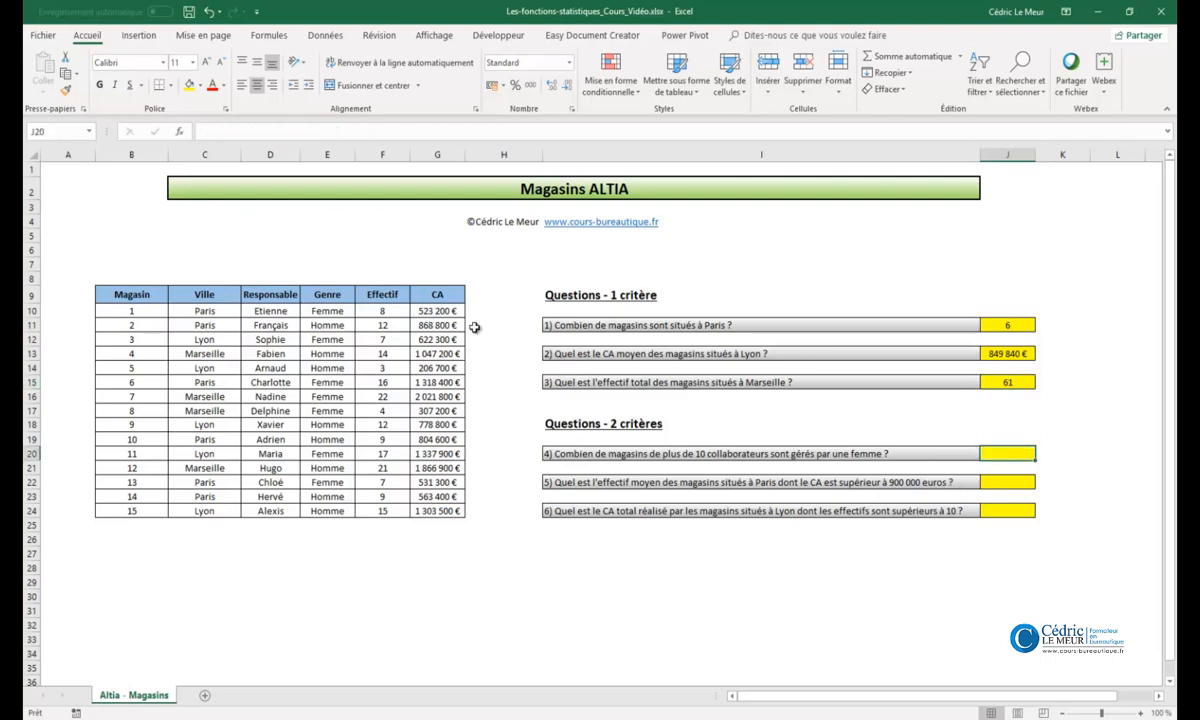
left_click(180, 131)
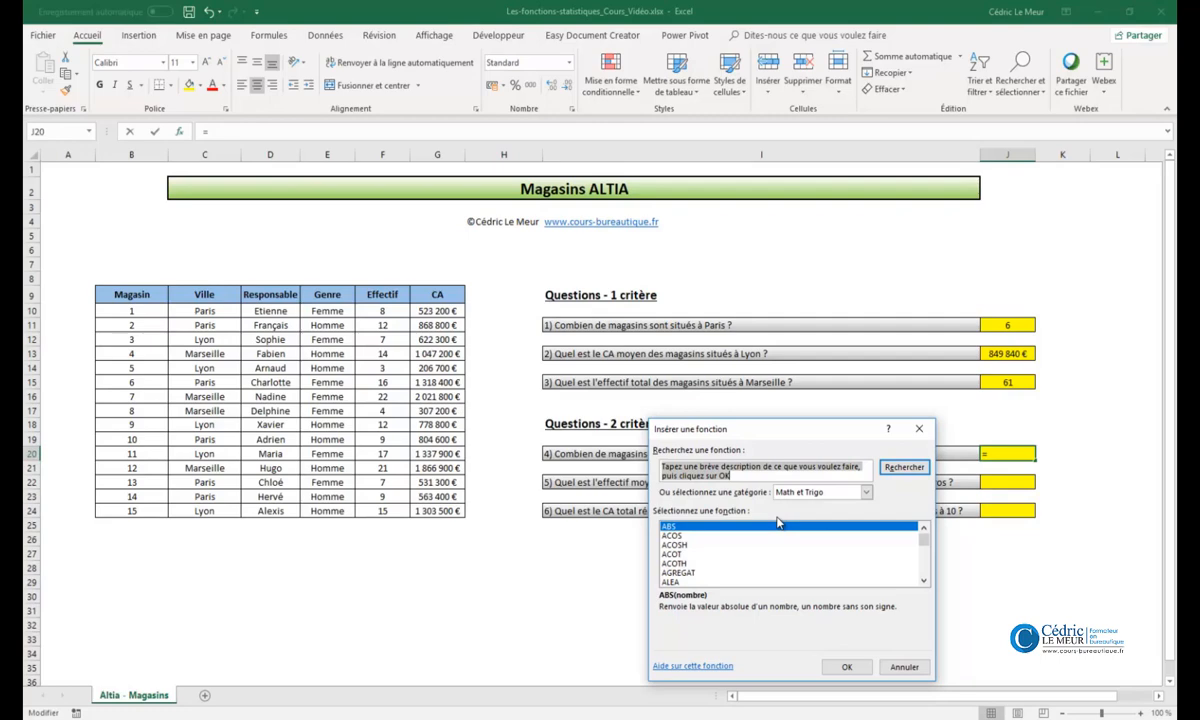
left_click(812, 494)
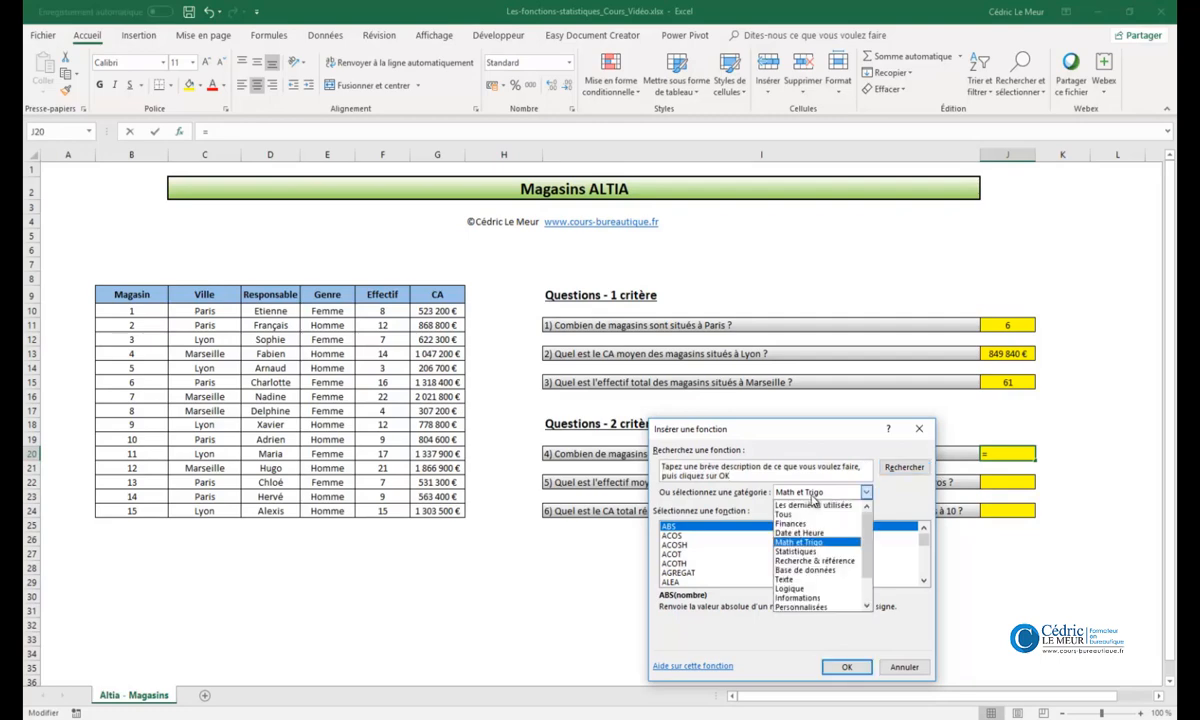
left_click(805, 551)
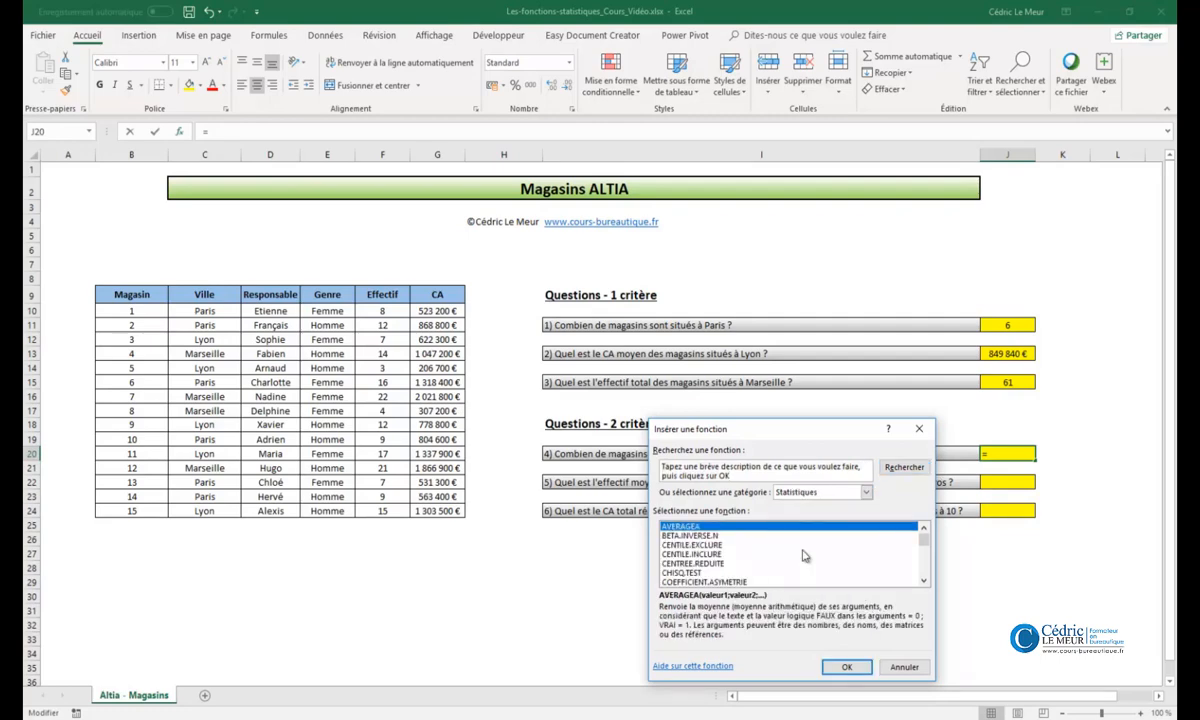
left_click(702, 556)
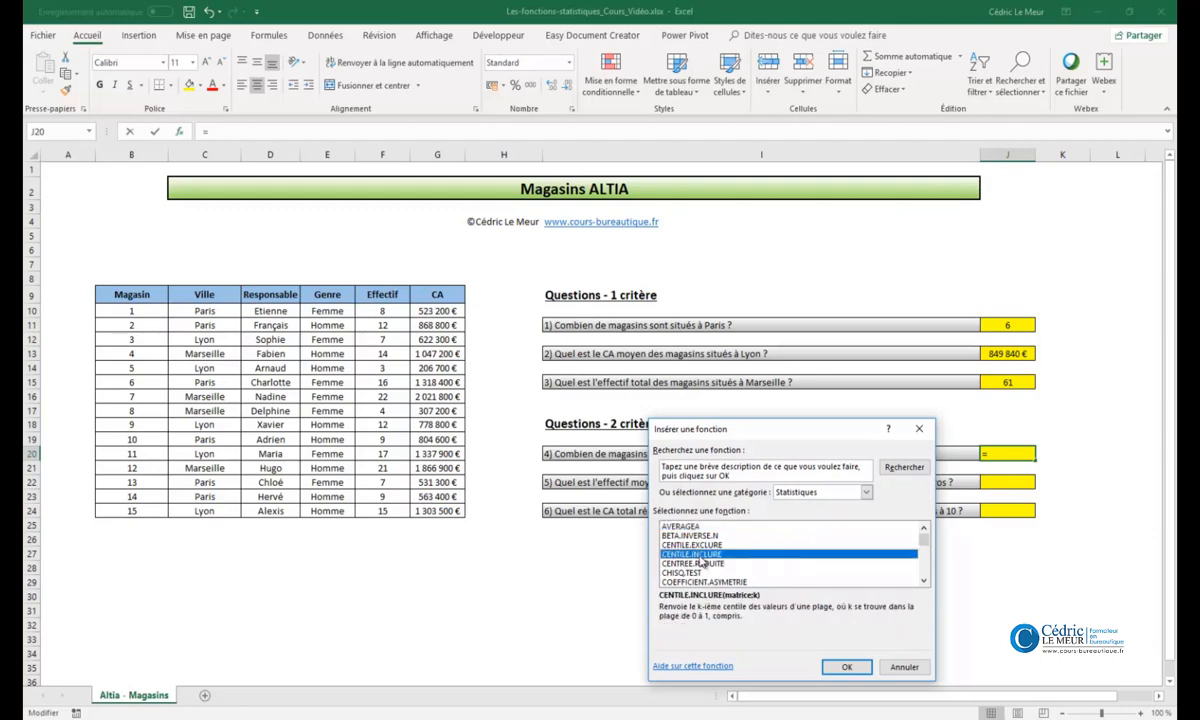
key("n")
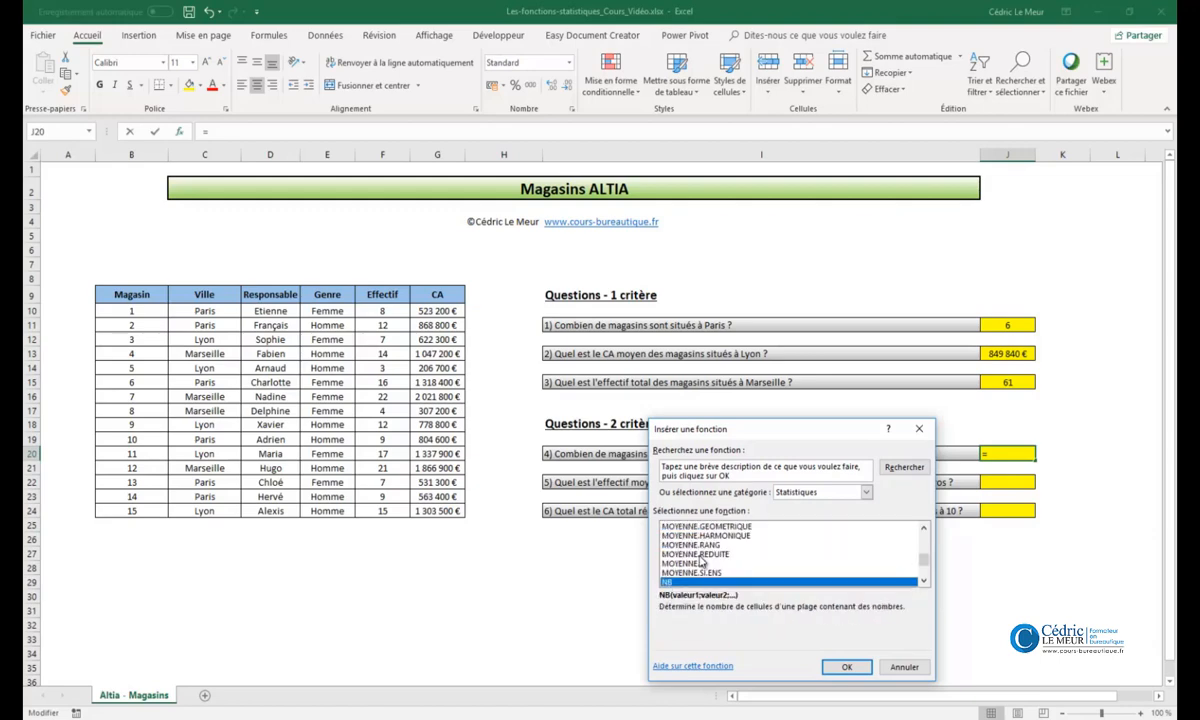
left_click(923, 582)
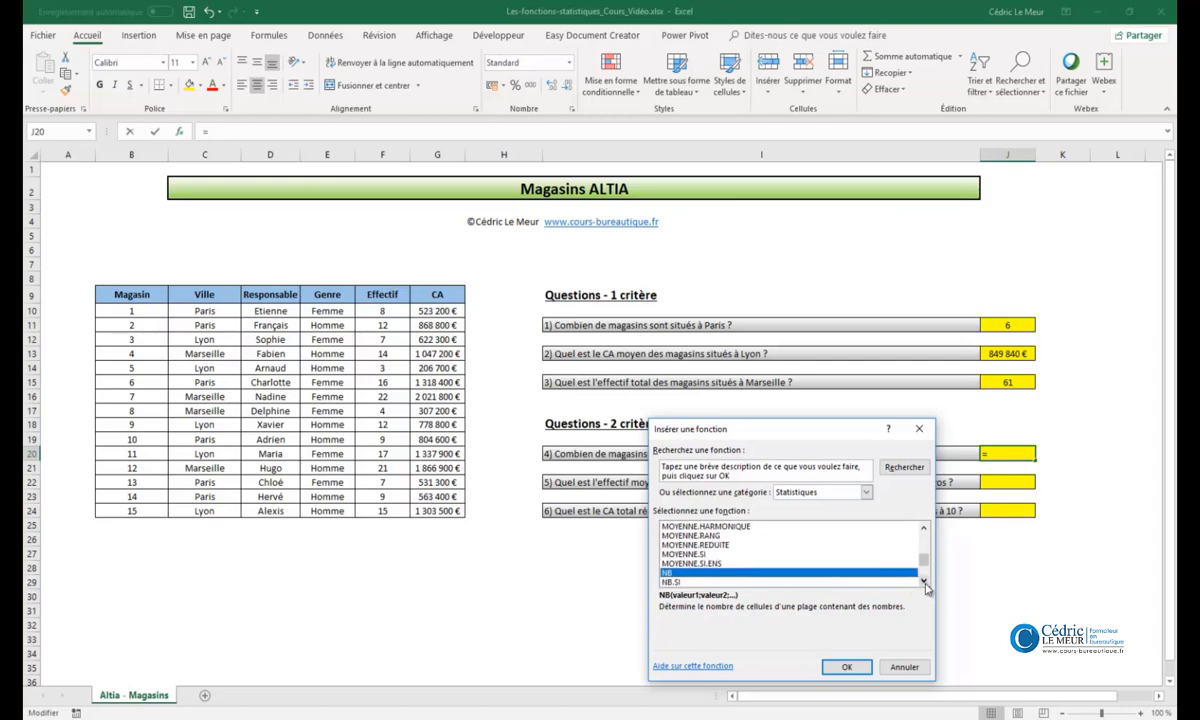
left_click(925, 584)
left_click(662, 581)
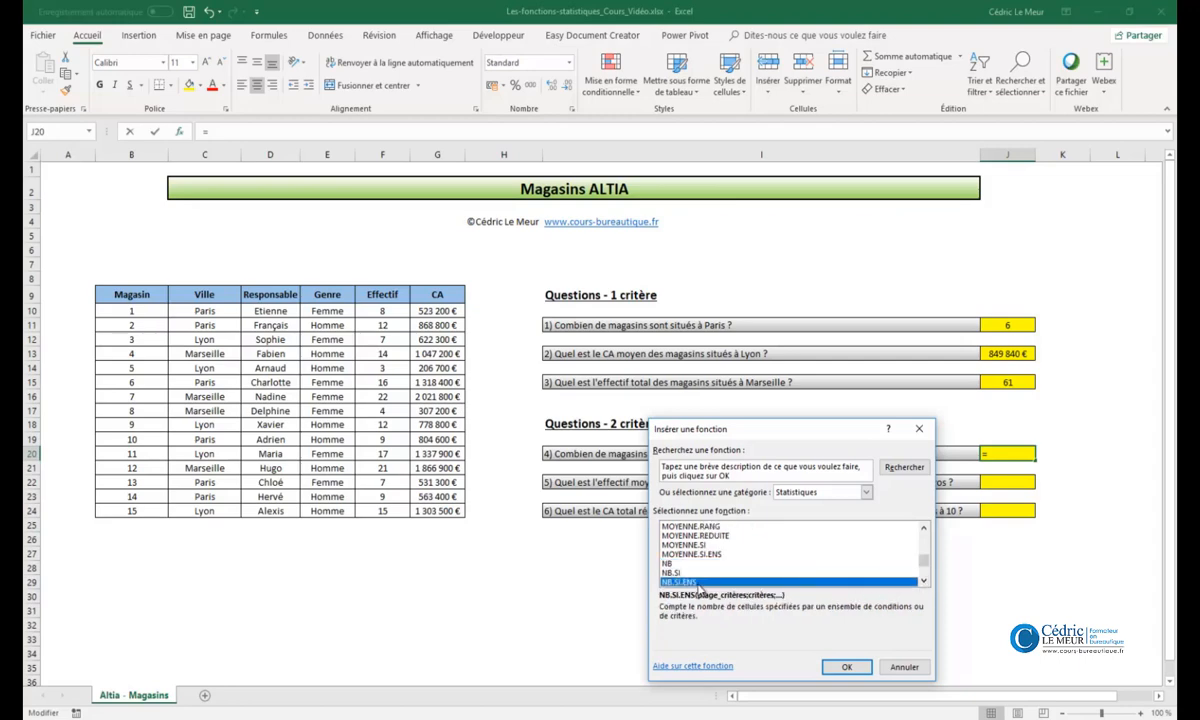
left_click(832, 665)
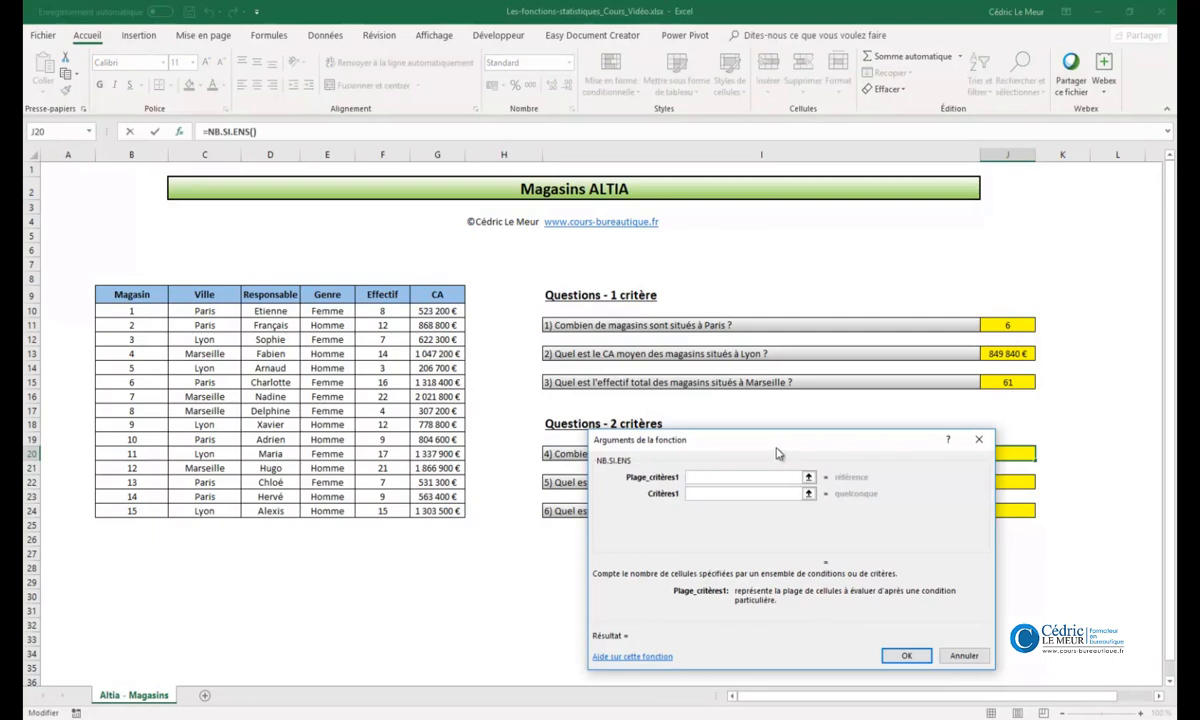
- Set the first NB.SI.ENS condition to criterion ">10" on the staff range F10:F24, moving the arguments dialog clear of the questions and table
left_click_drag(772, 475, 758, 559)
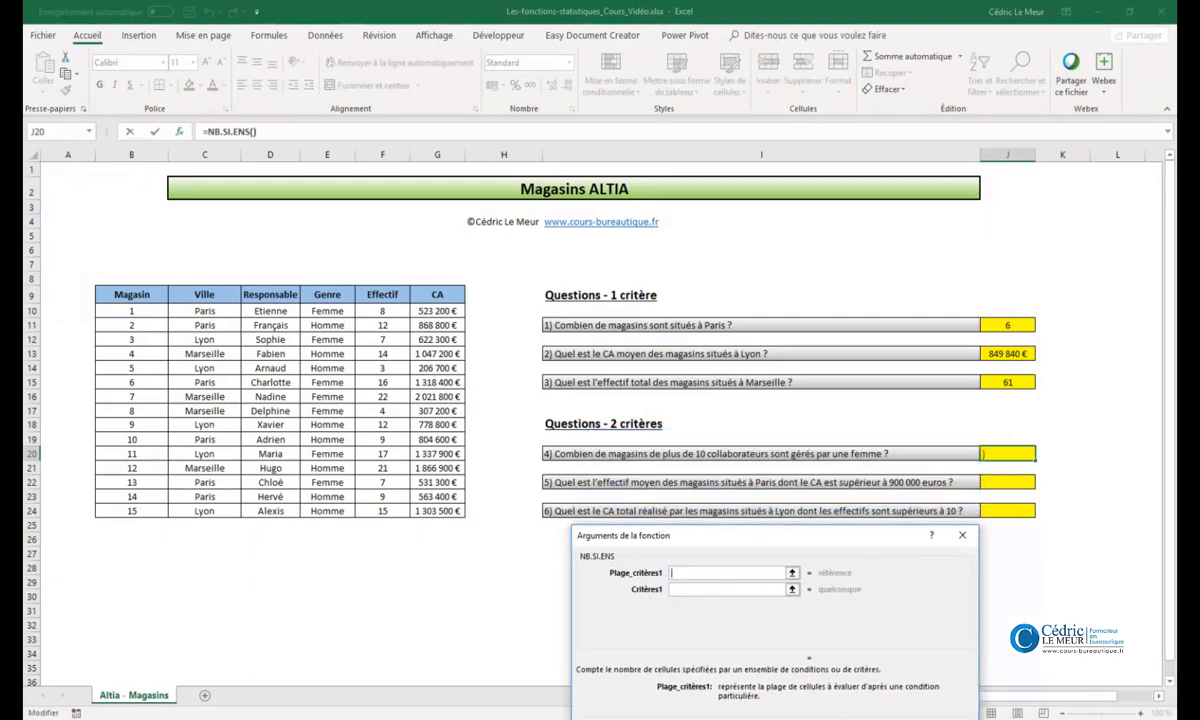
left_click_drag(720, 545, 233, 303)
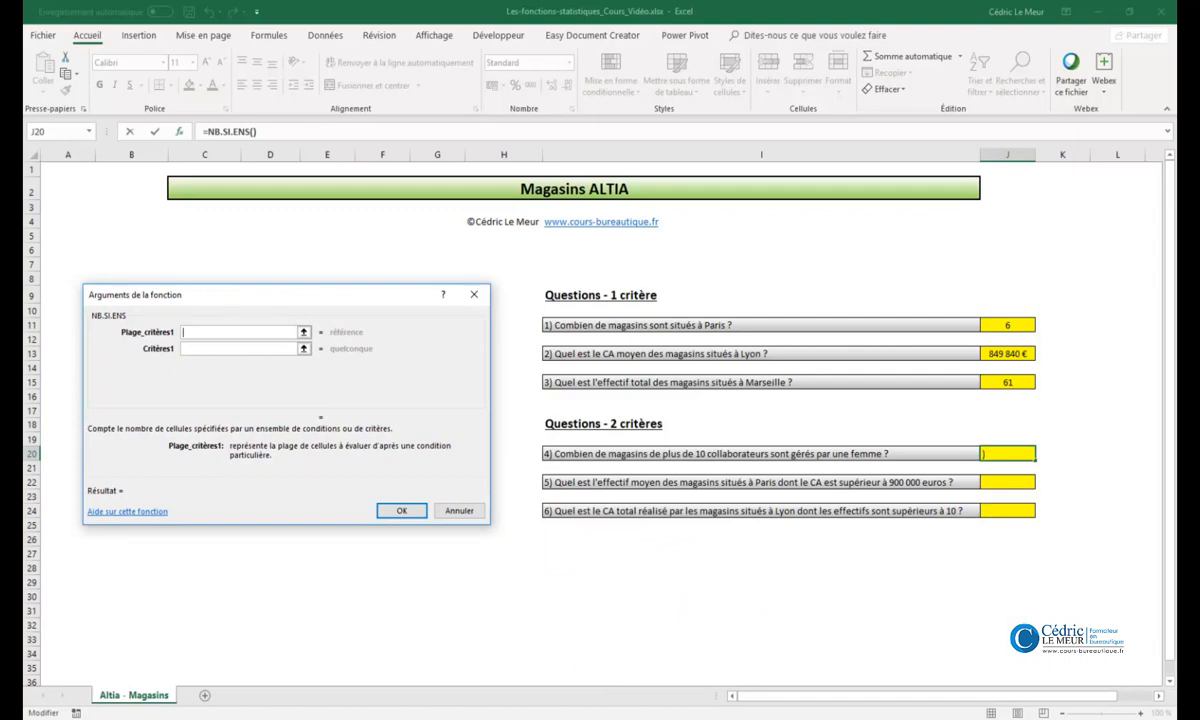
left_click(238, 349)
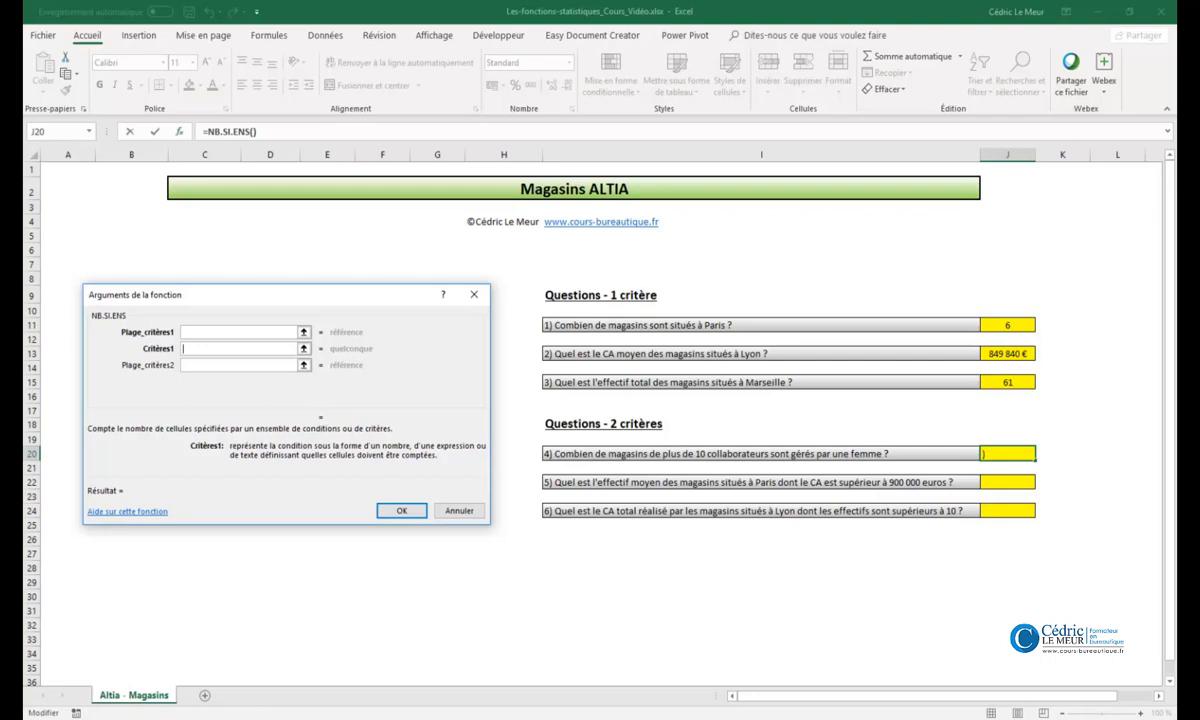
type(">10")
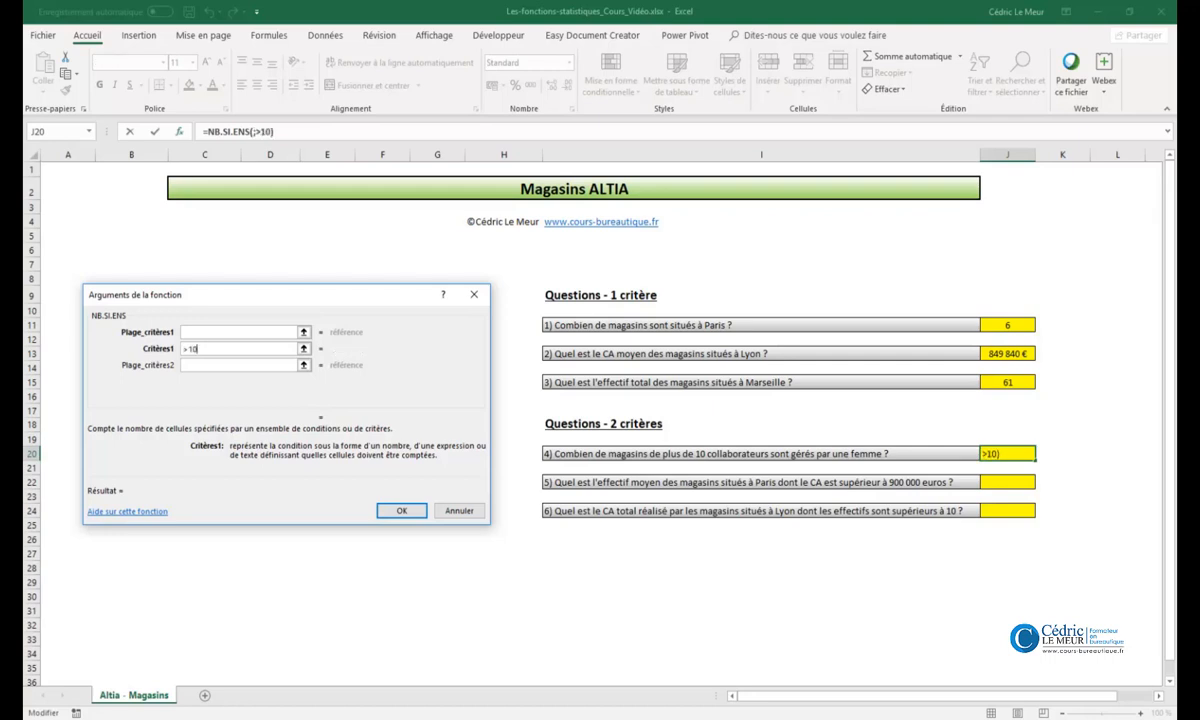
left_click(186, 332)
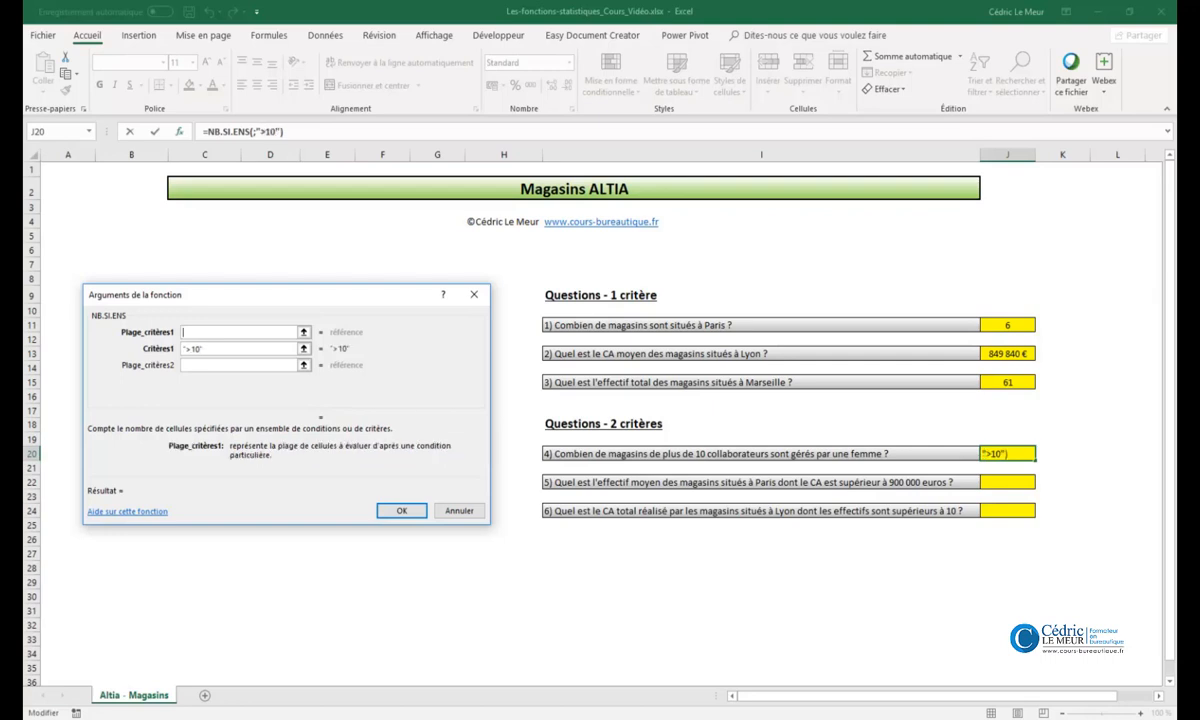
left_click(303, 333)
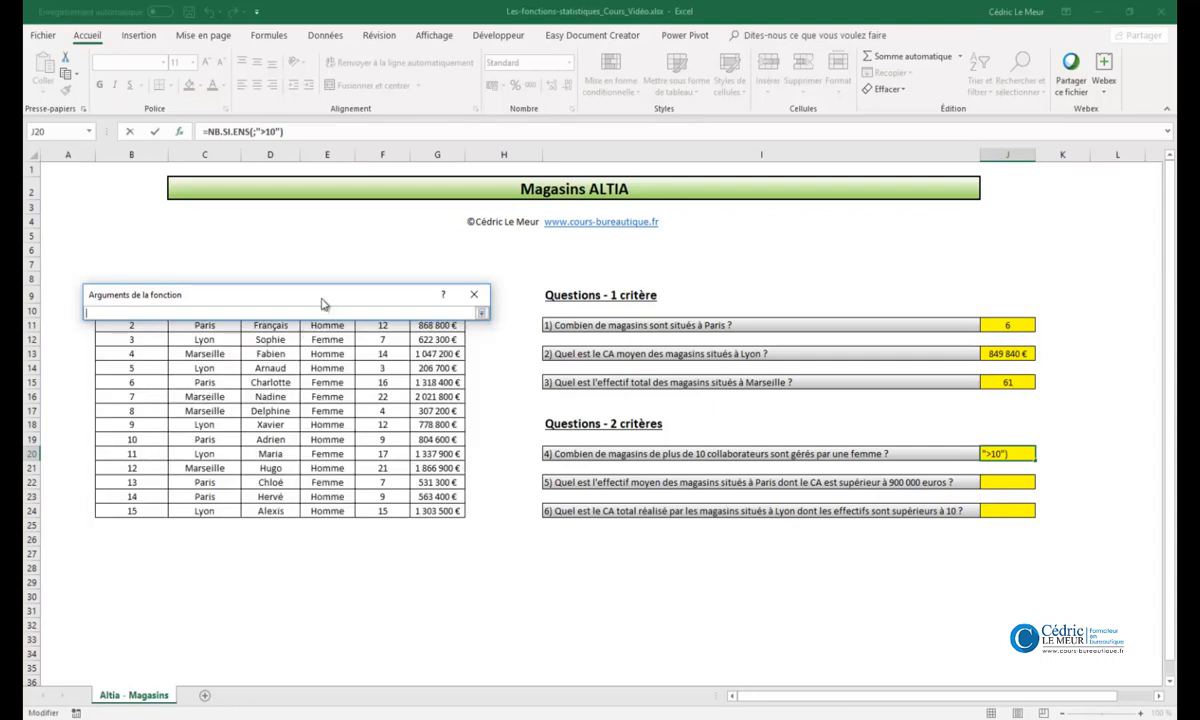
left_click_drag(303, 292, 319, 240)
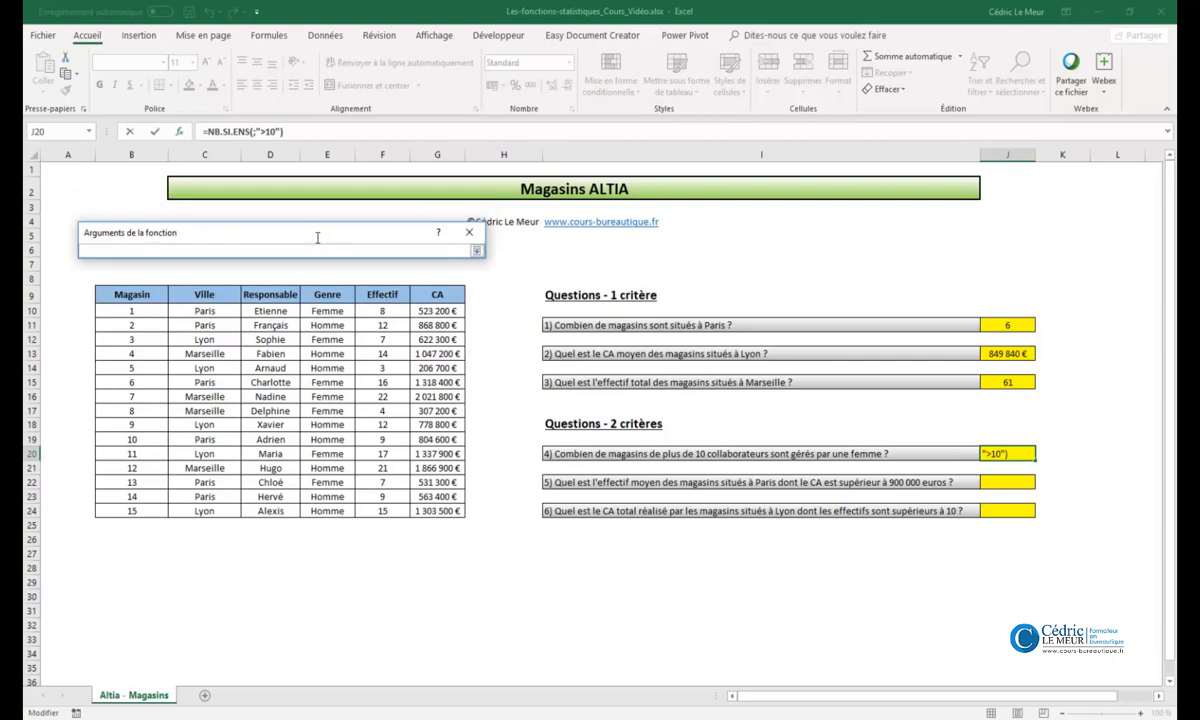
left_click(386, 312)
left_click_drag(386, 312, 373, 500)
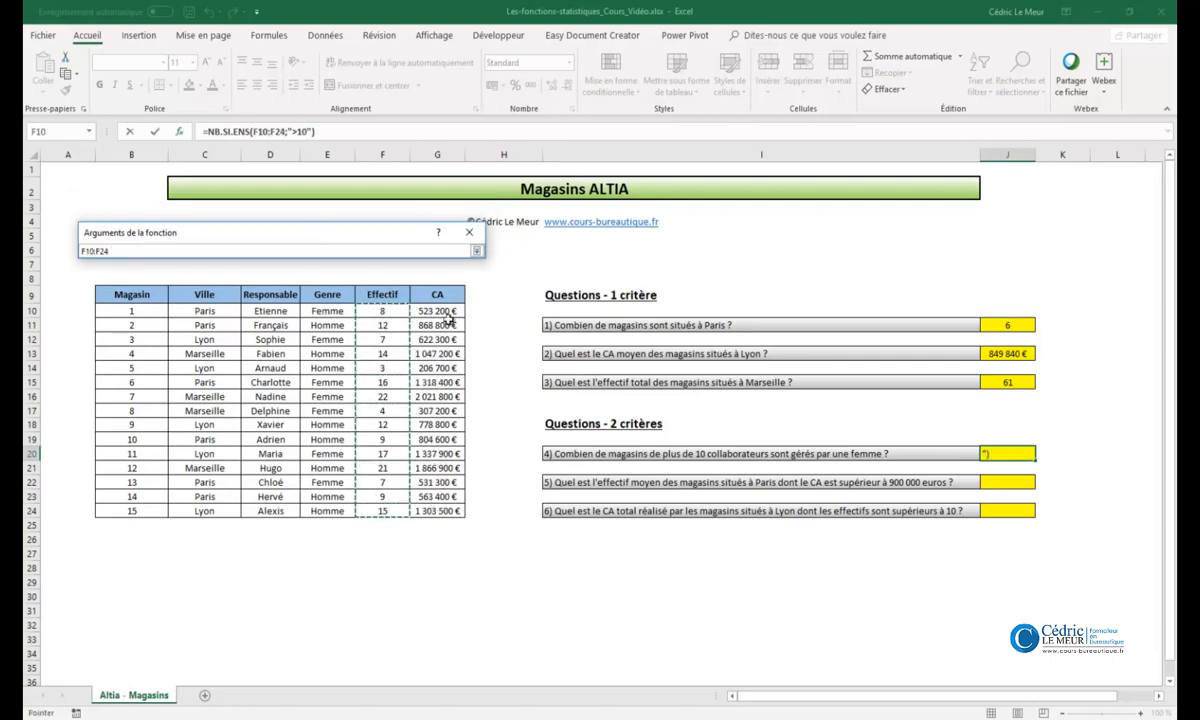
left_click(477, 251)
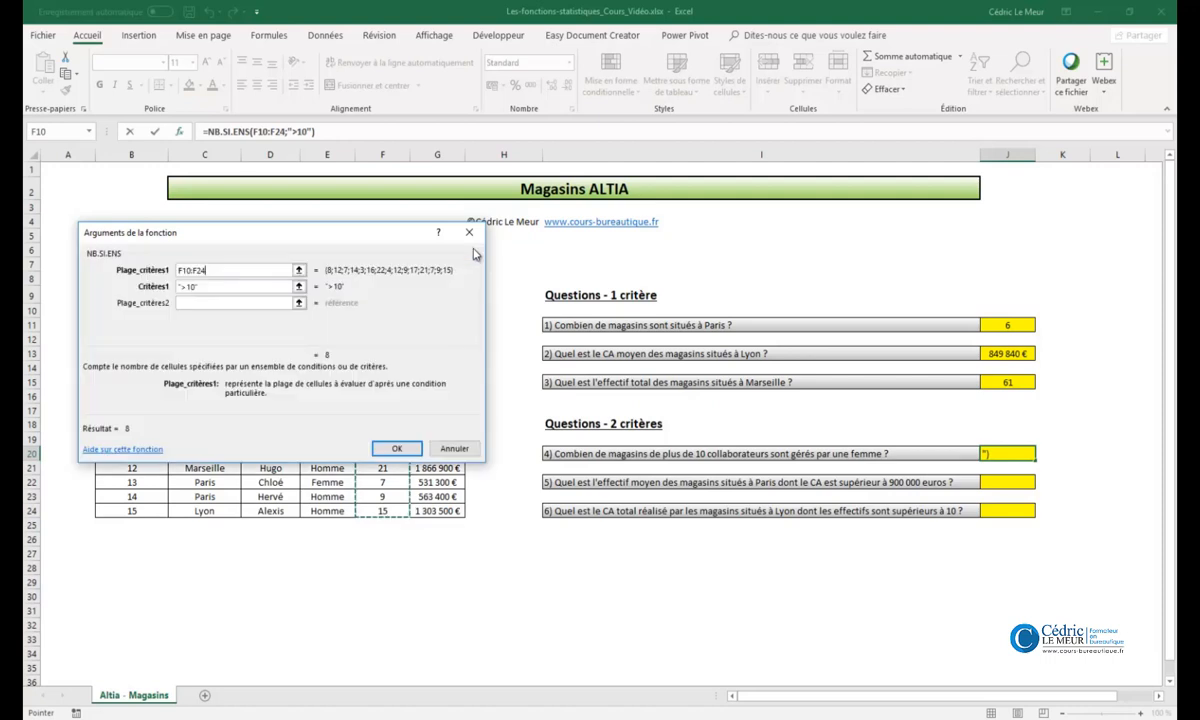
- Set the second NB.SI.ENS condition to criterion "Femme" on the gender range E10:E24, and validate the formula
left_click(246, 303)
key("Tab")
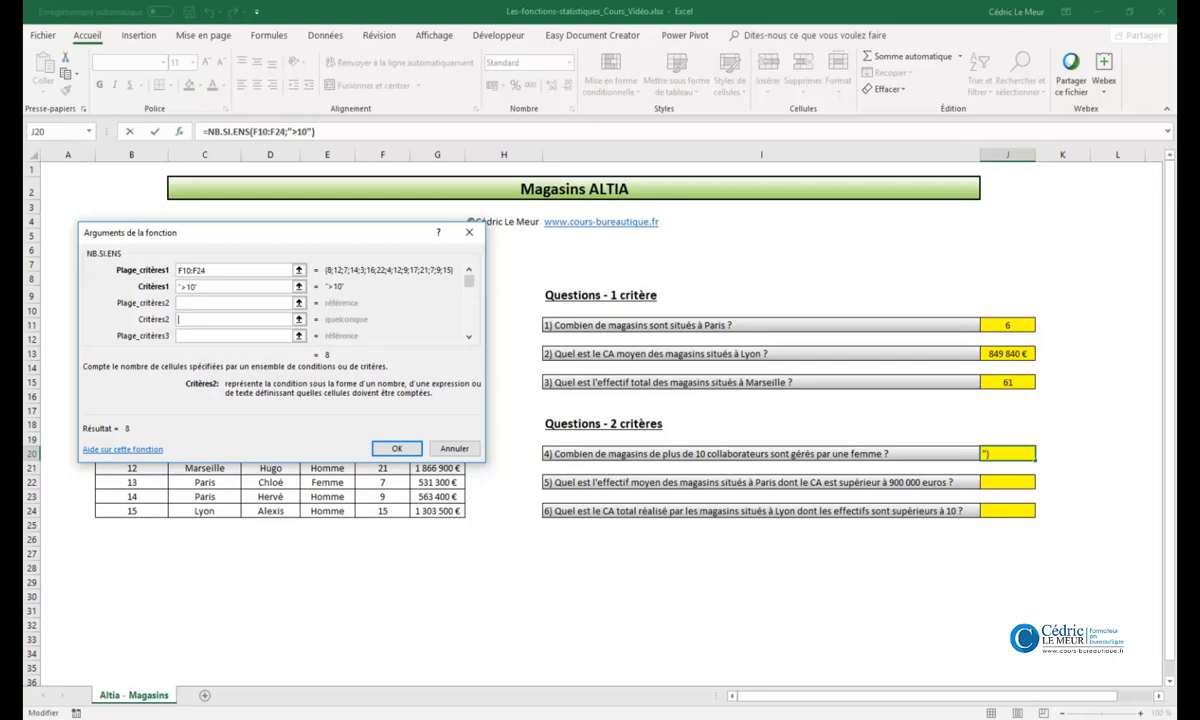
type("Femme")
left_click(234, 303)
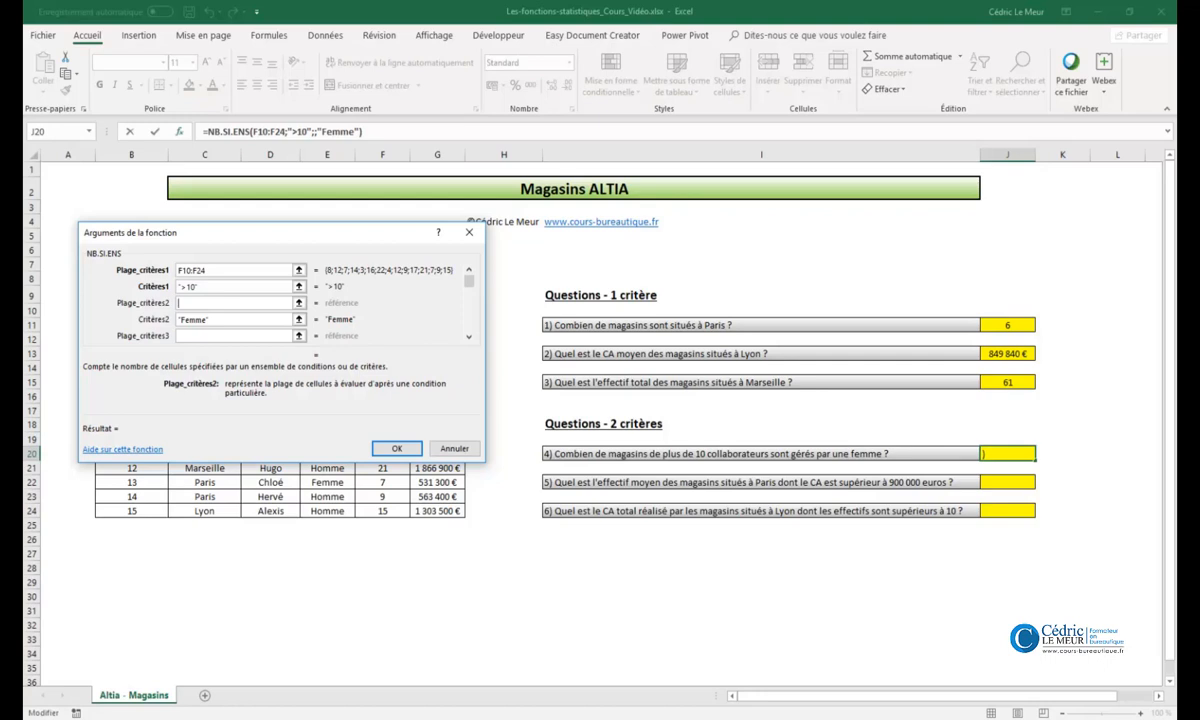
left_click(298, 302)
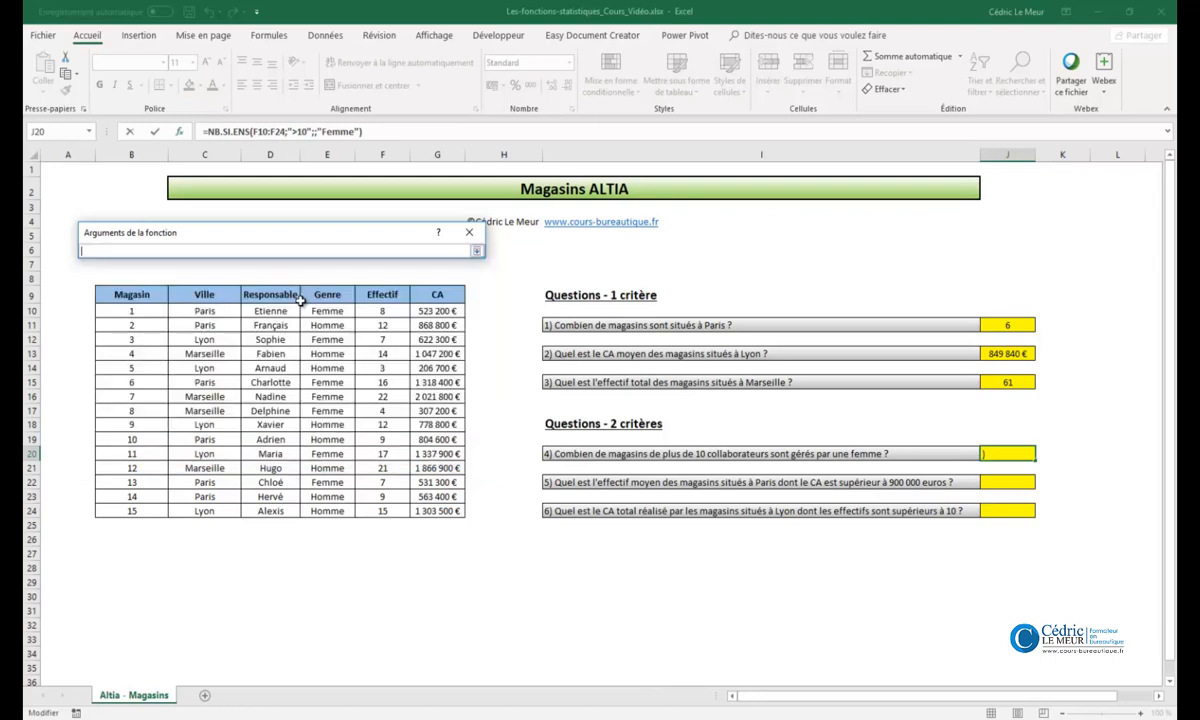
left_click_drag(325, 310, 333, 508)
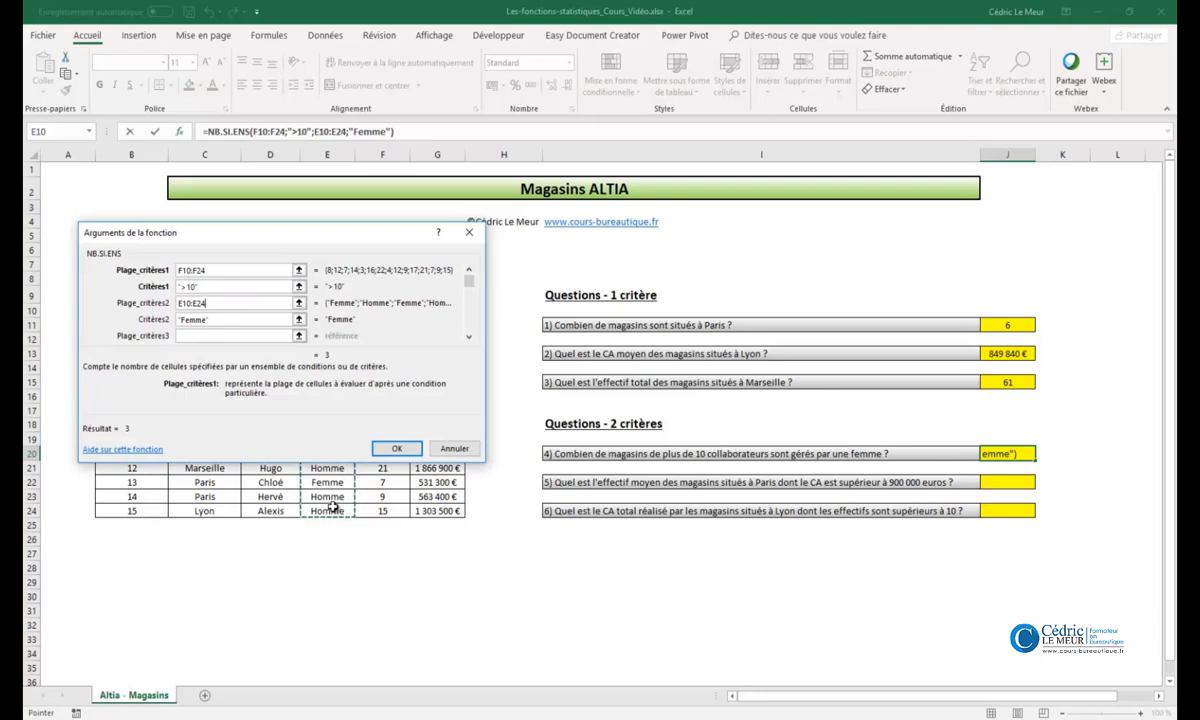
left_click(395, 449)
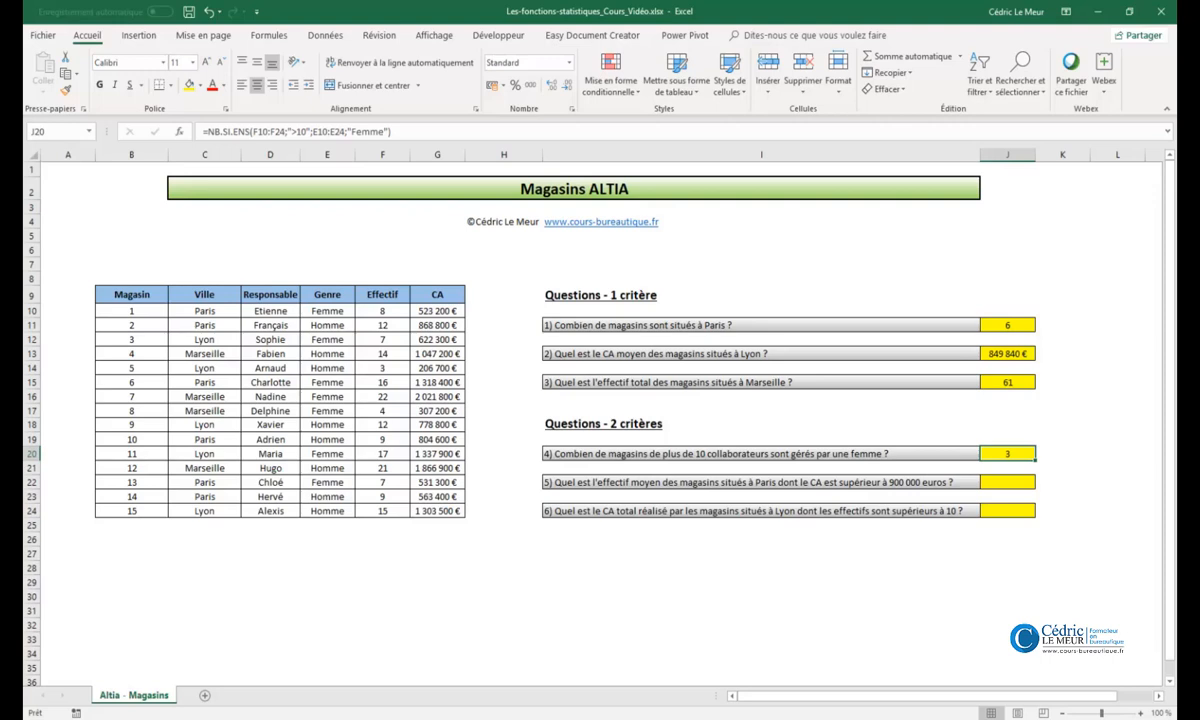
- Insert the MOYENNE.SI.ENS function from the Statistiques category in cell J22, the answer to question 5
left_click(1000, 487)
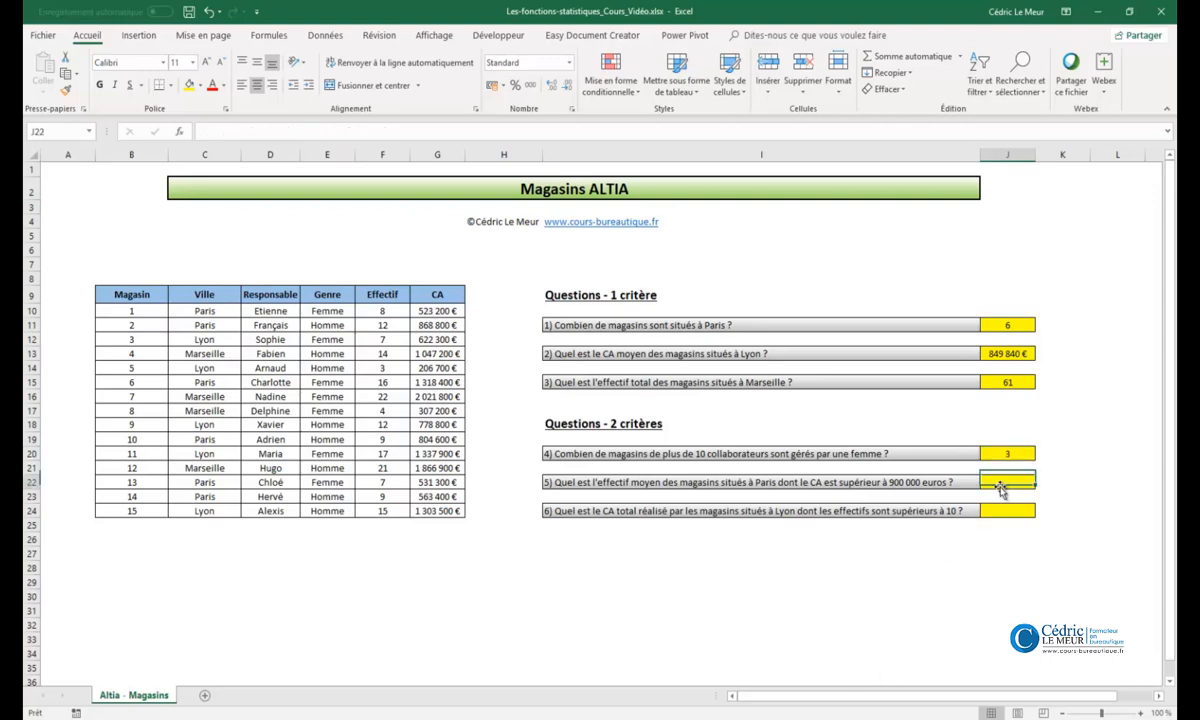
left_click(180, 133)
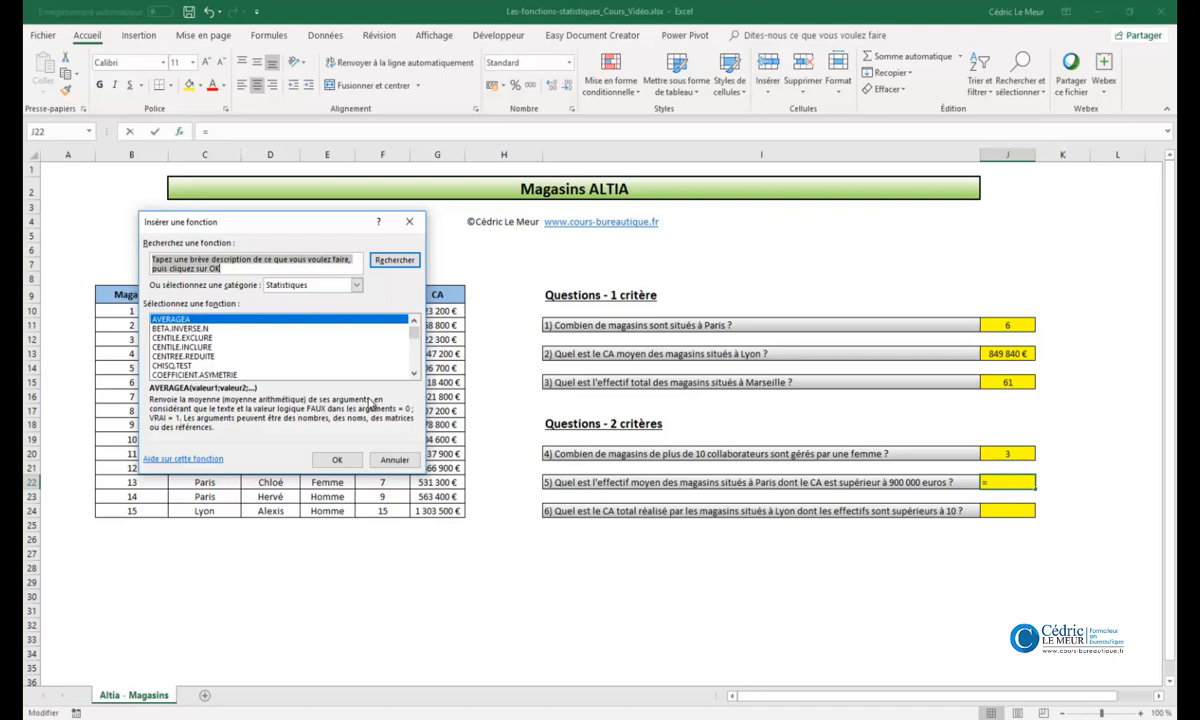
left_click(178, 329)
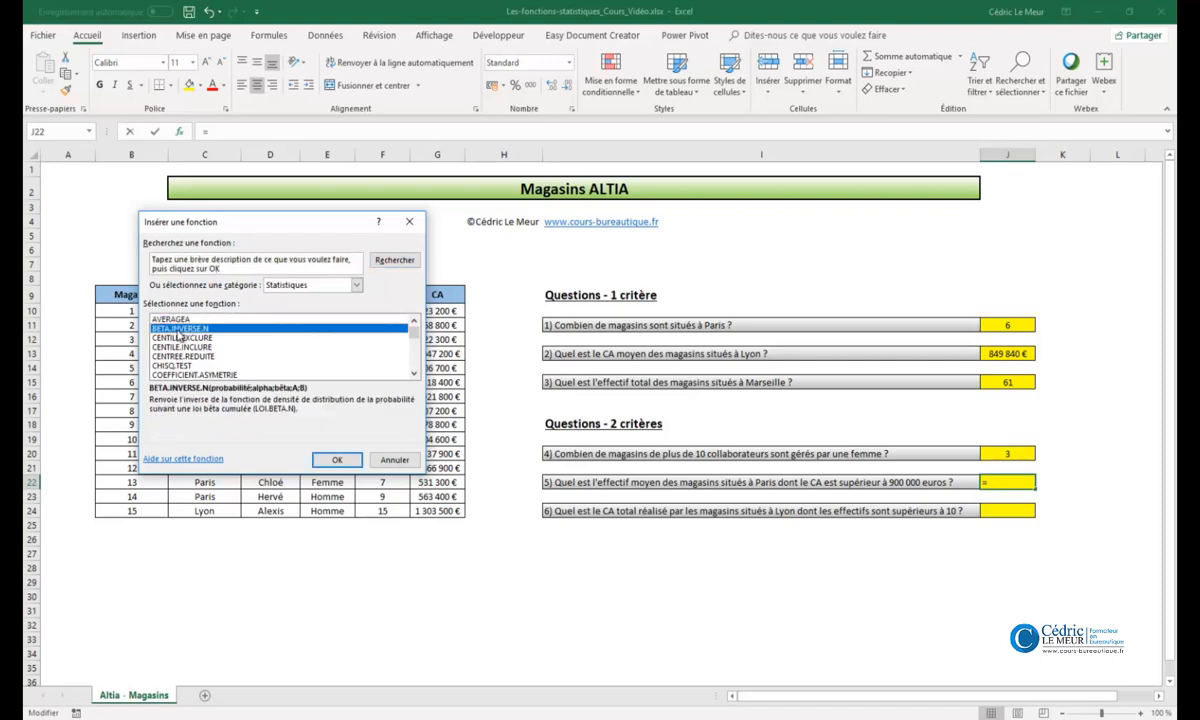
type("mo")
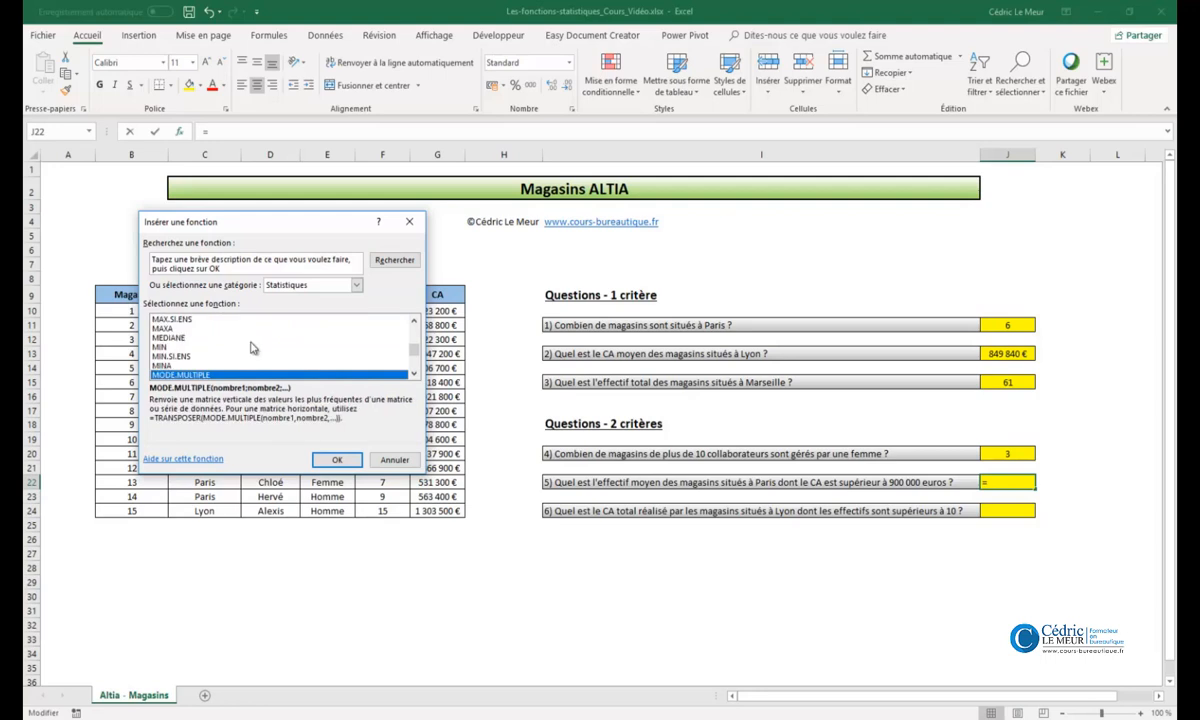
left_click(415, 373)
left_click(415, 374)
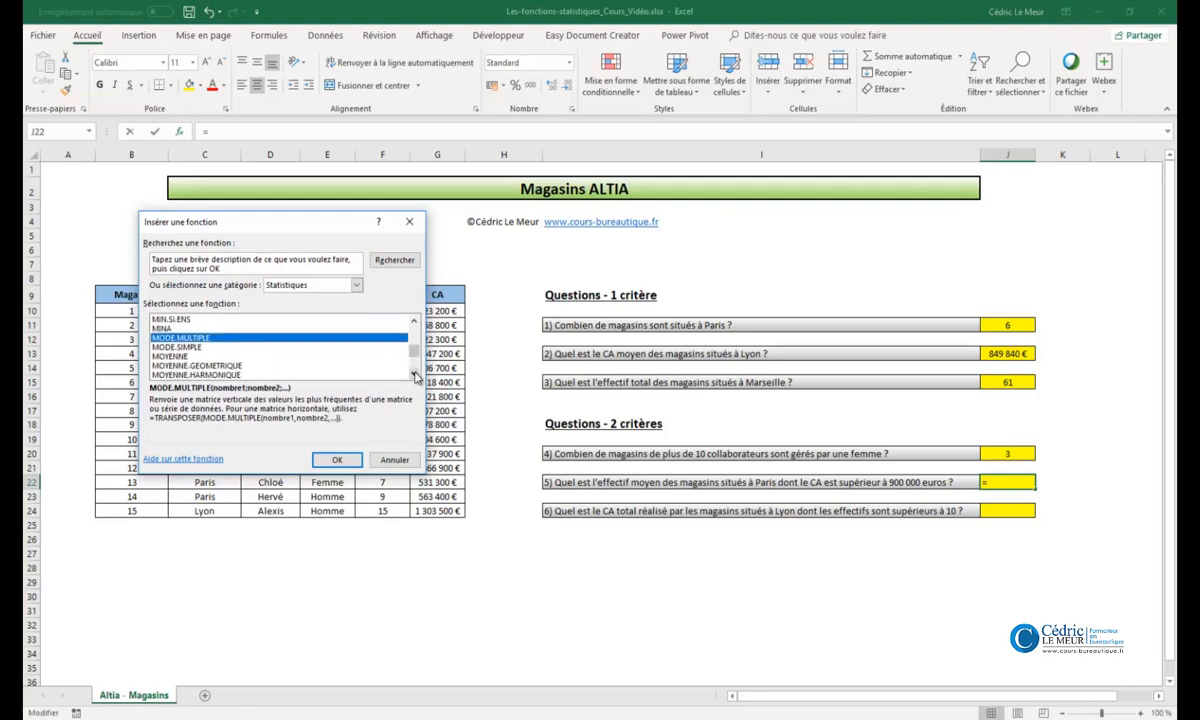
left_click(415, 374)
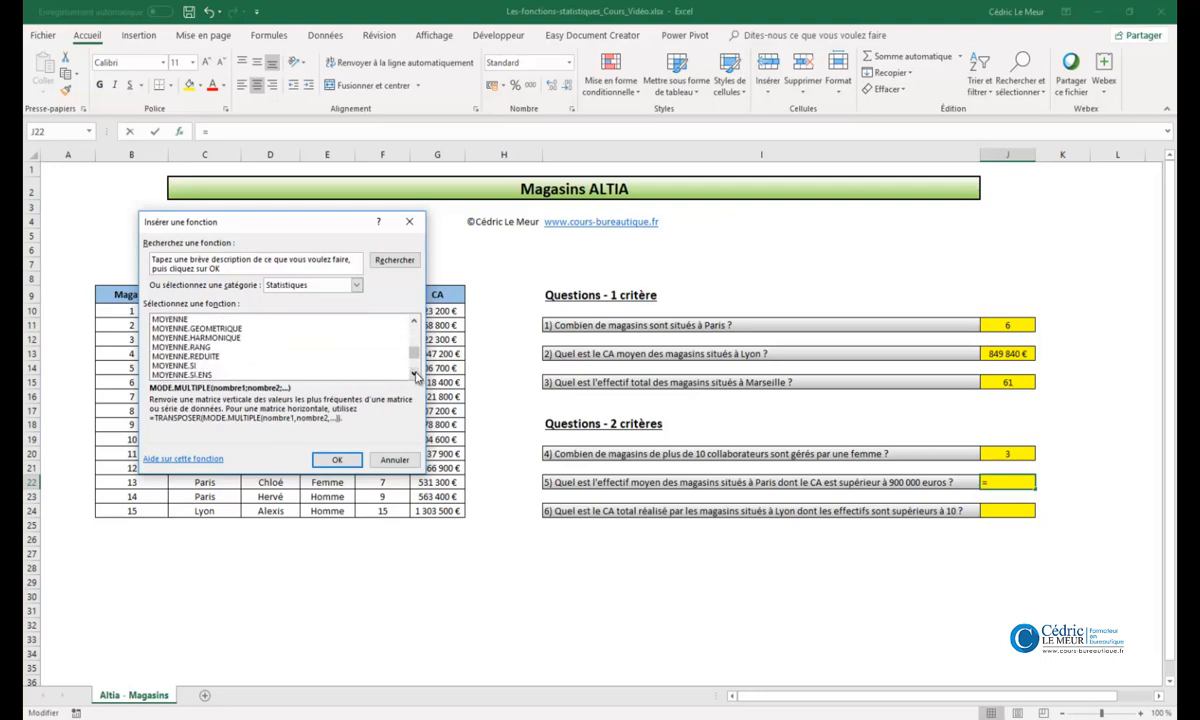
left_click(205, 374)
left_click(330, 460)
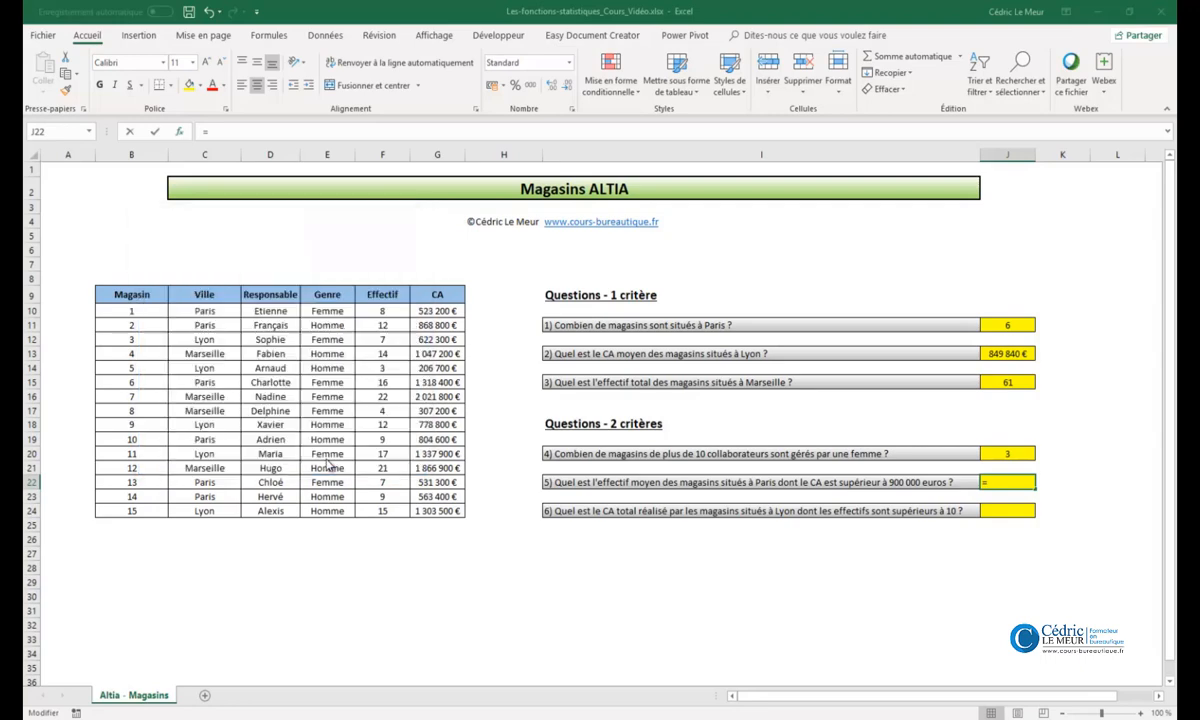
- Set the MOYENNE.SI.ENS average range to the staff column F10:F24, moving the arguments dialog over the table
left_click_drag(323, 232, 333, 289)
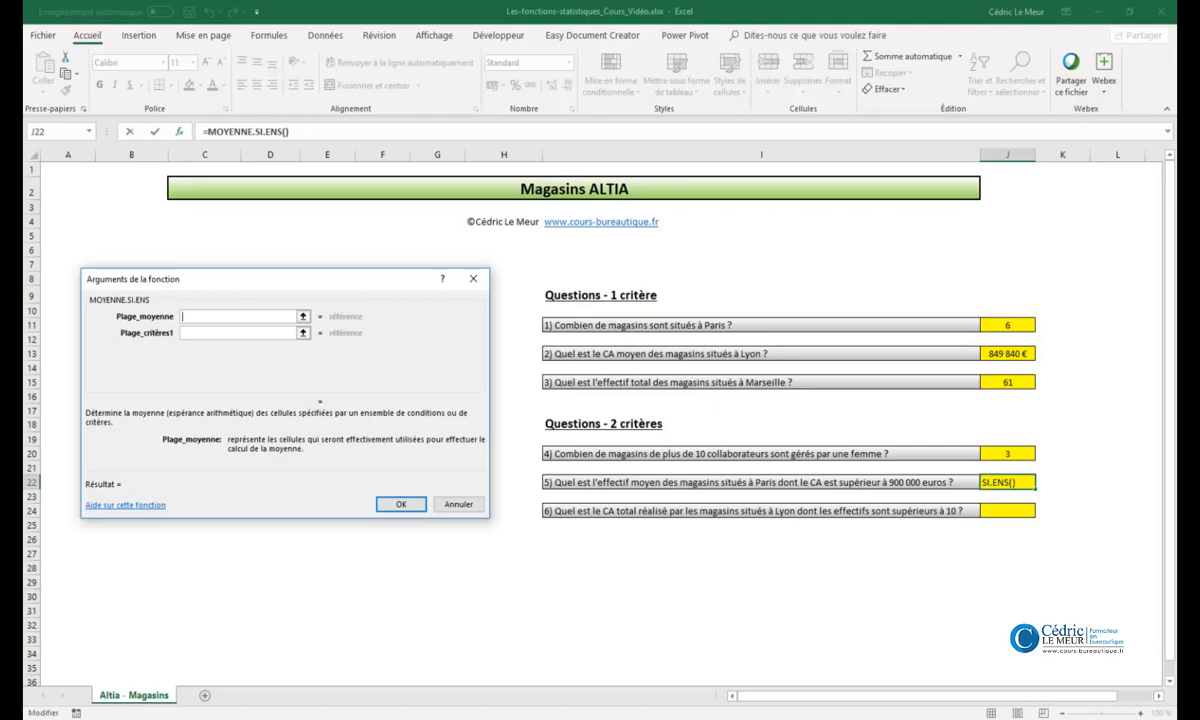
left_click(302, 316)
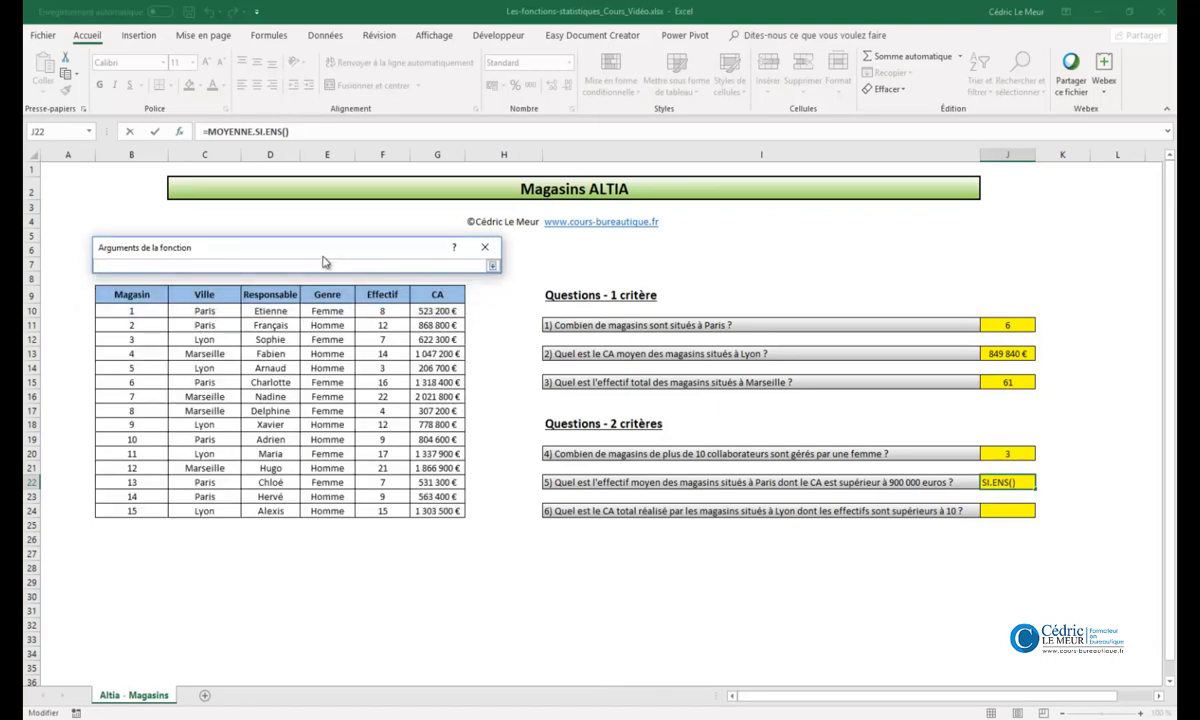
left_click_drag(382, 311, 388, 510)
- Set the first MOYENNE.SI.ENS condition to criterion "Paris" on the city range C10:C24
key("Tab")
key("Tab")
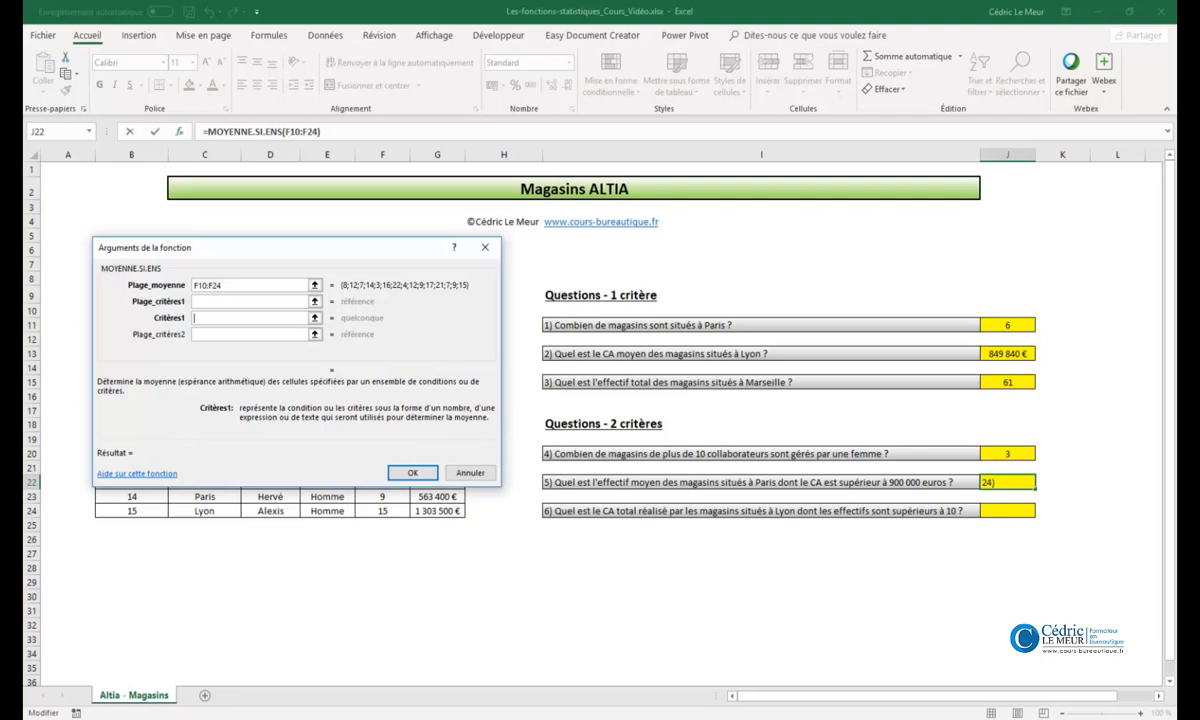
type("Paris")
left_click(240, 301)
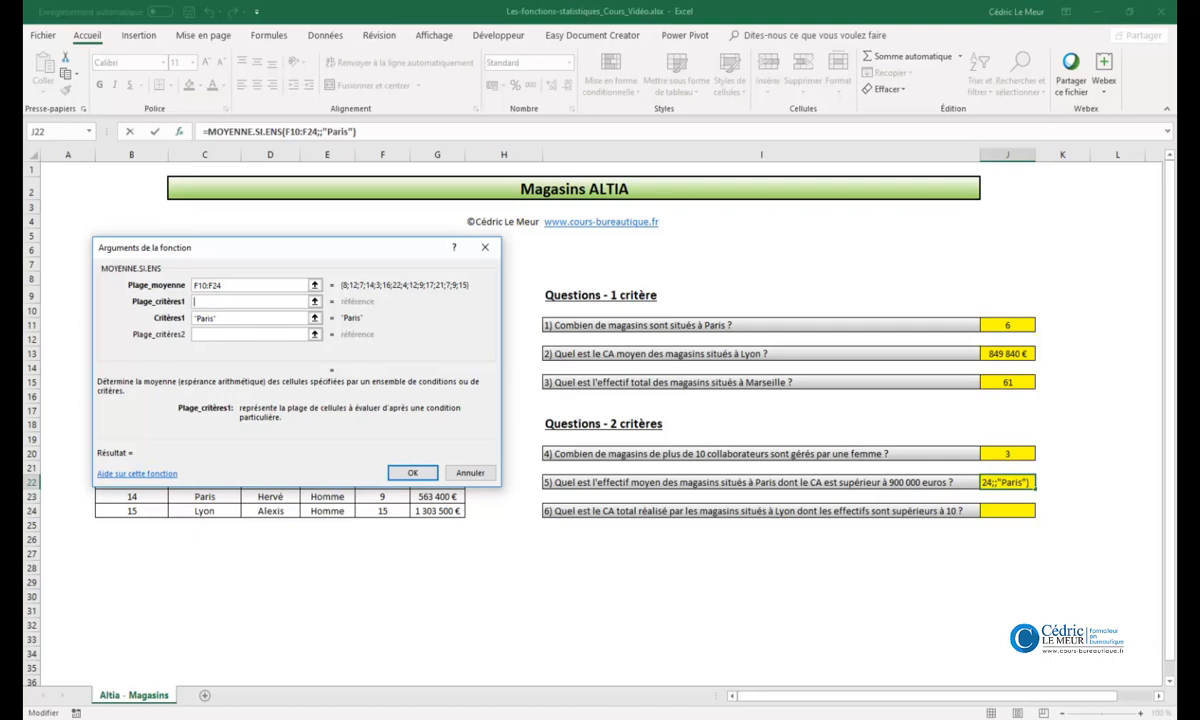
left_click(314, 301)
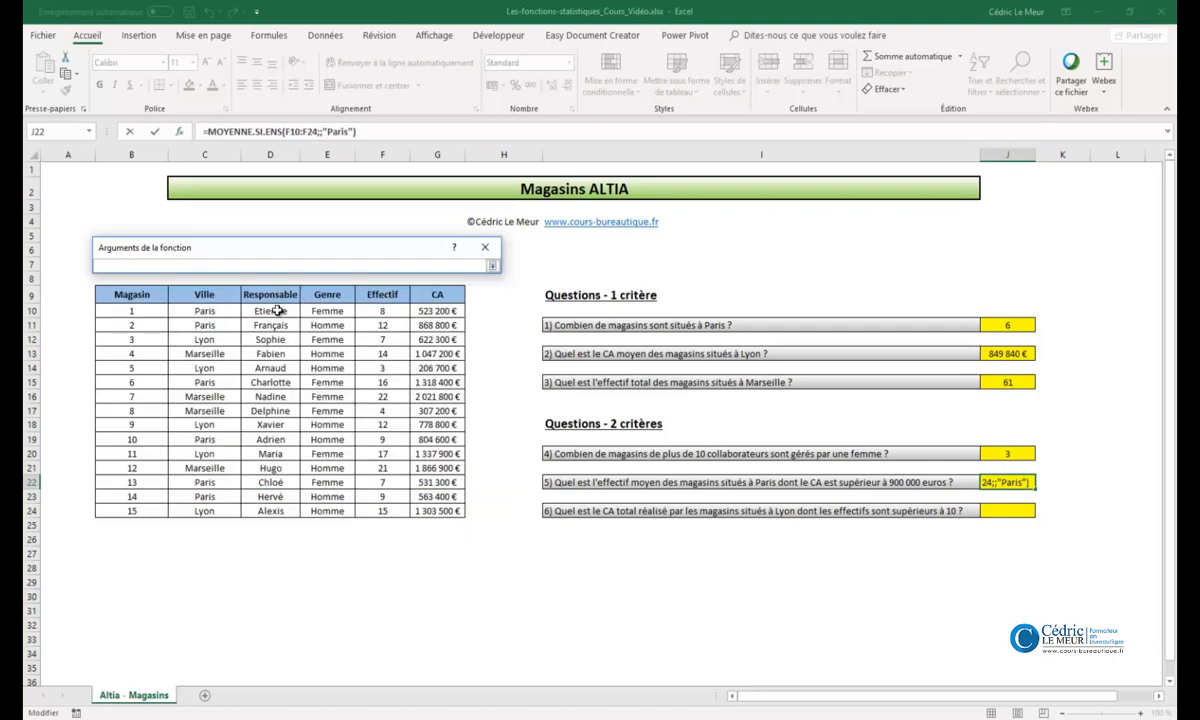
left_click_drag(206, 309, 220, 511)
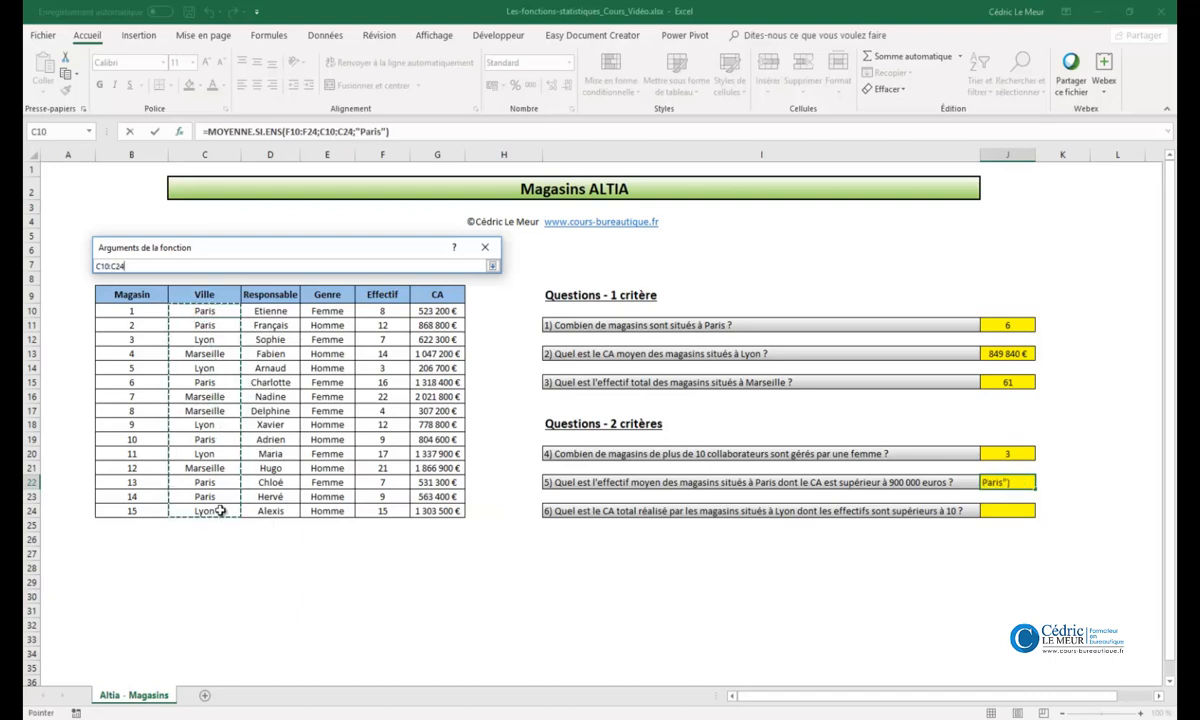
key("Return")
- Set the second MOYENNE.SI.ENS condition to criterion ">900000" on the CA range G10:G24, and validate the formula
key("Tab")
key("Tab")
key("Tab")
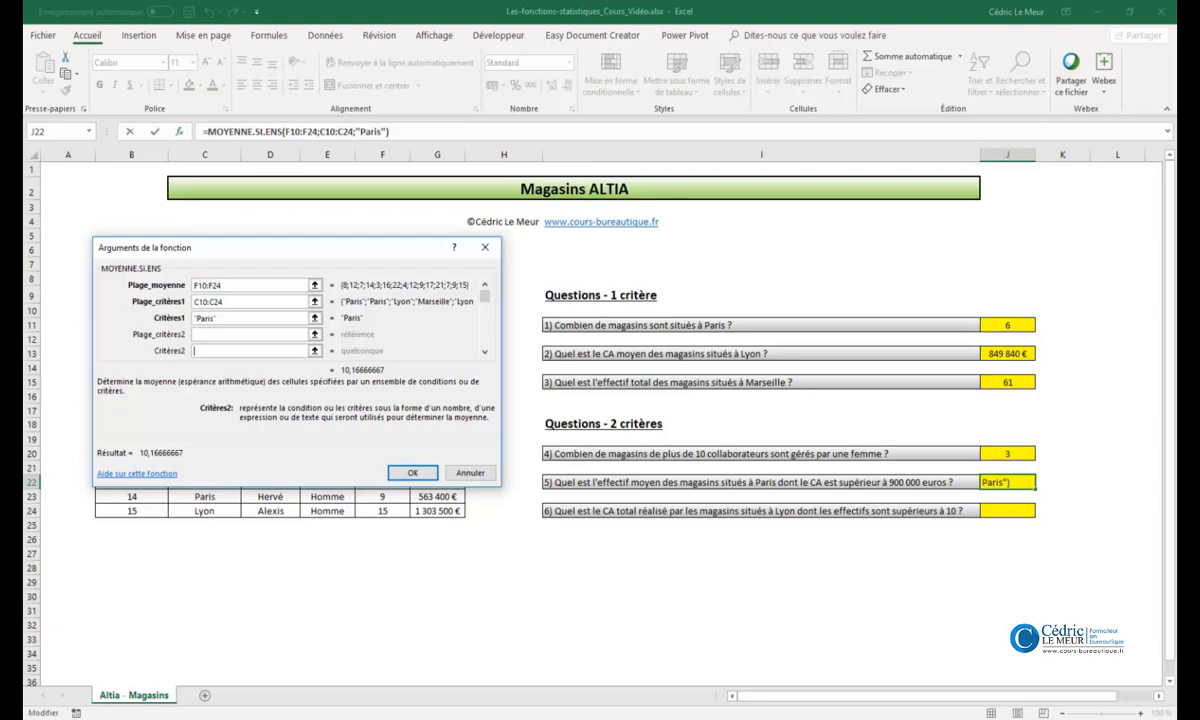
type(">")
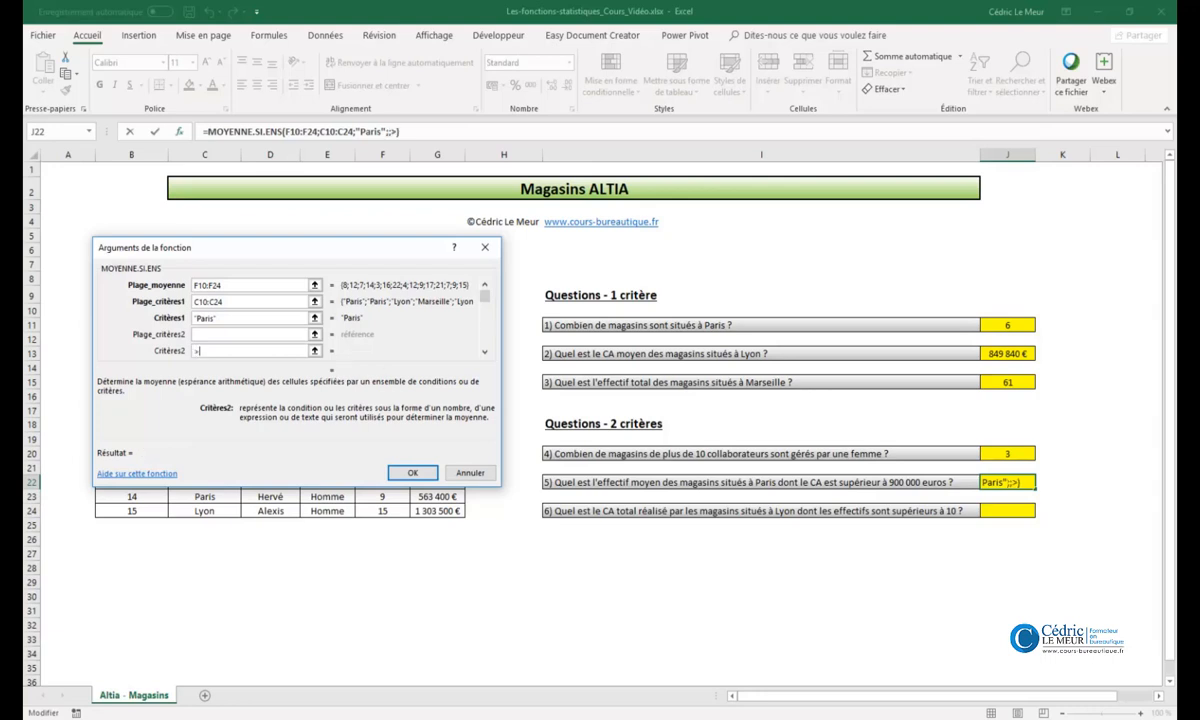
type("900000")
left_click(248, 335)
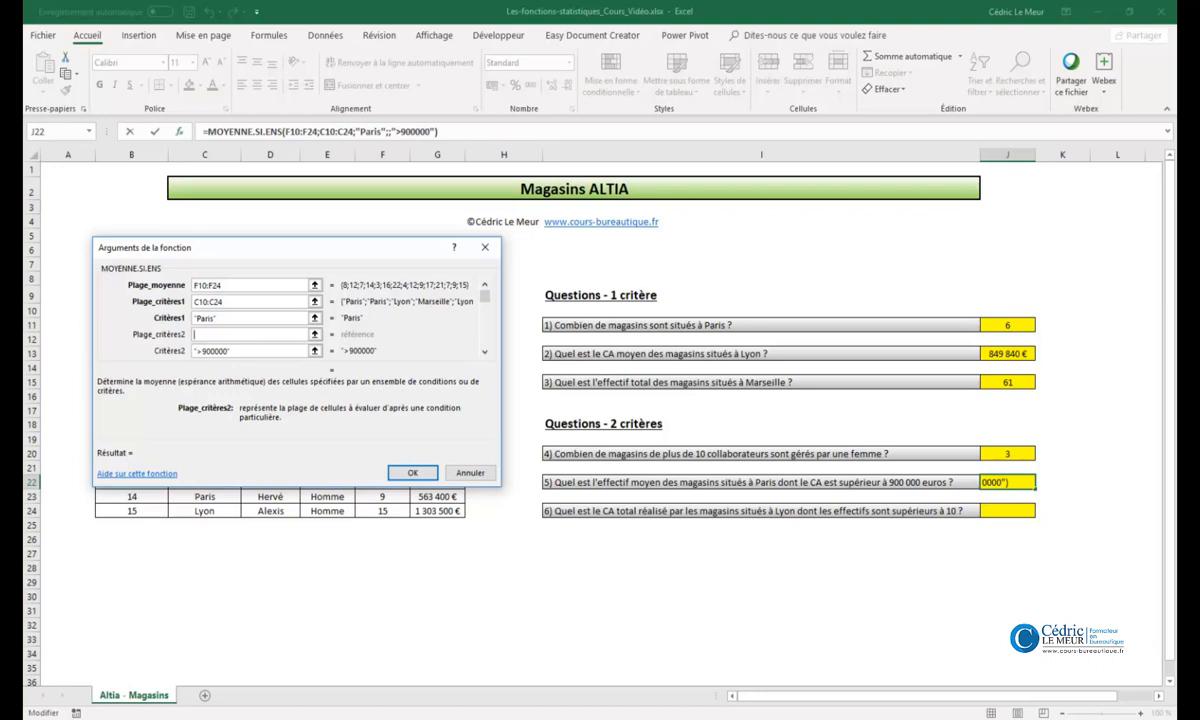
left_click(314, 334)
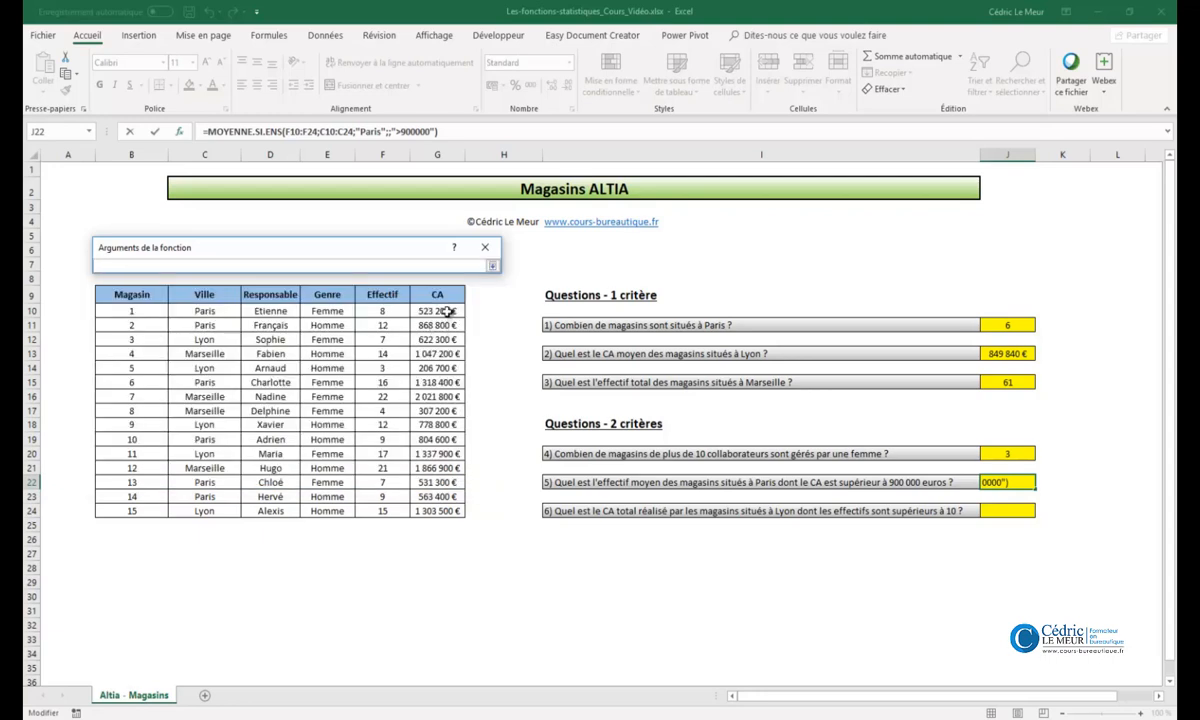
left_click_drag(430, 310, 441, 509)
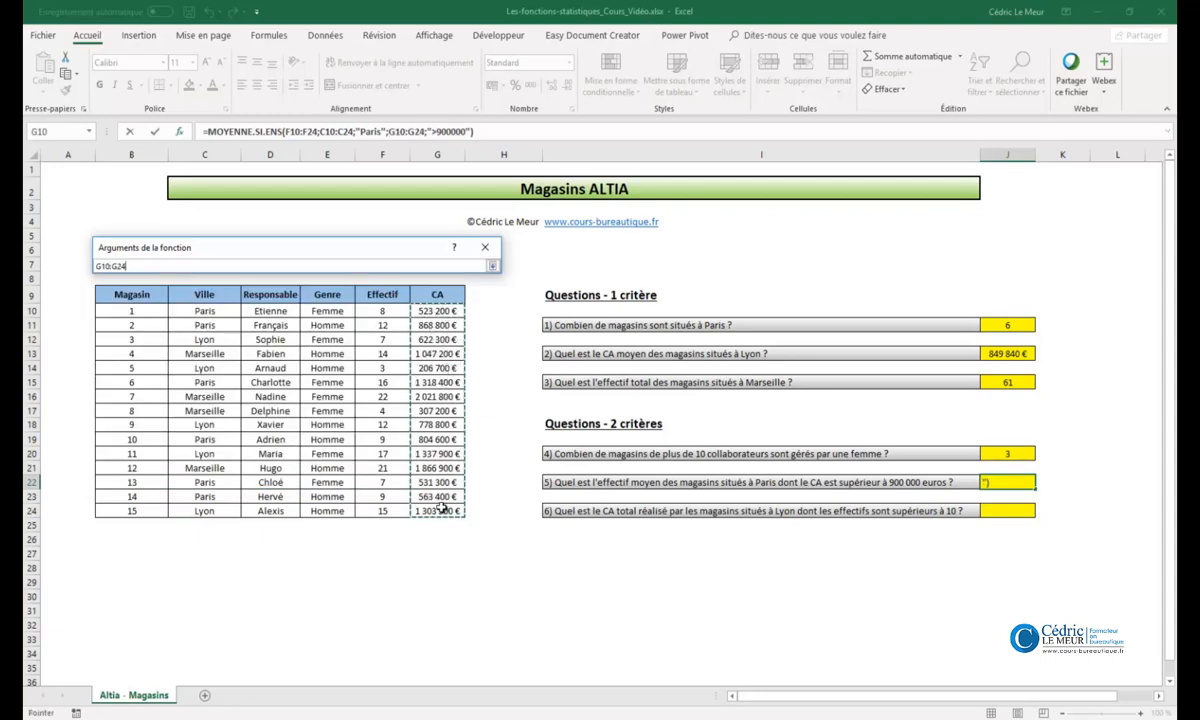
key("Return")
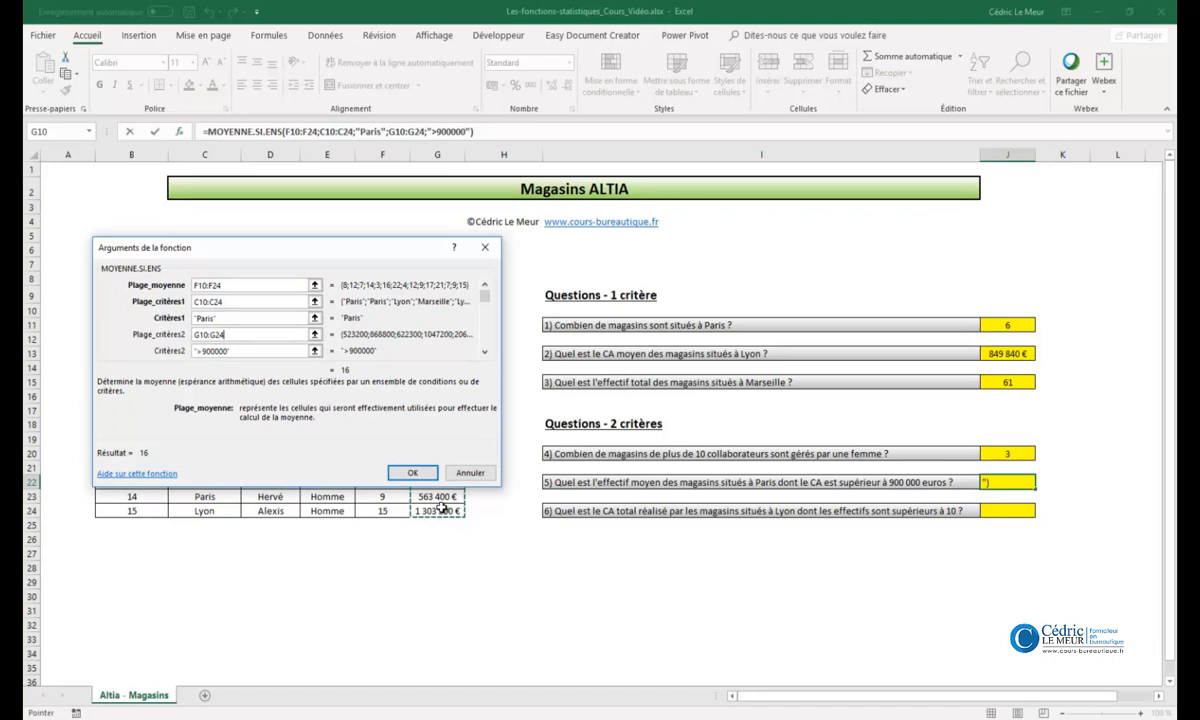
left_click(413, 476)
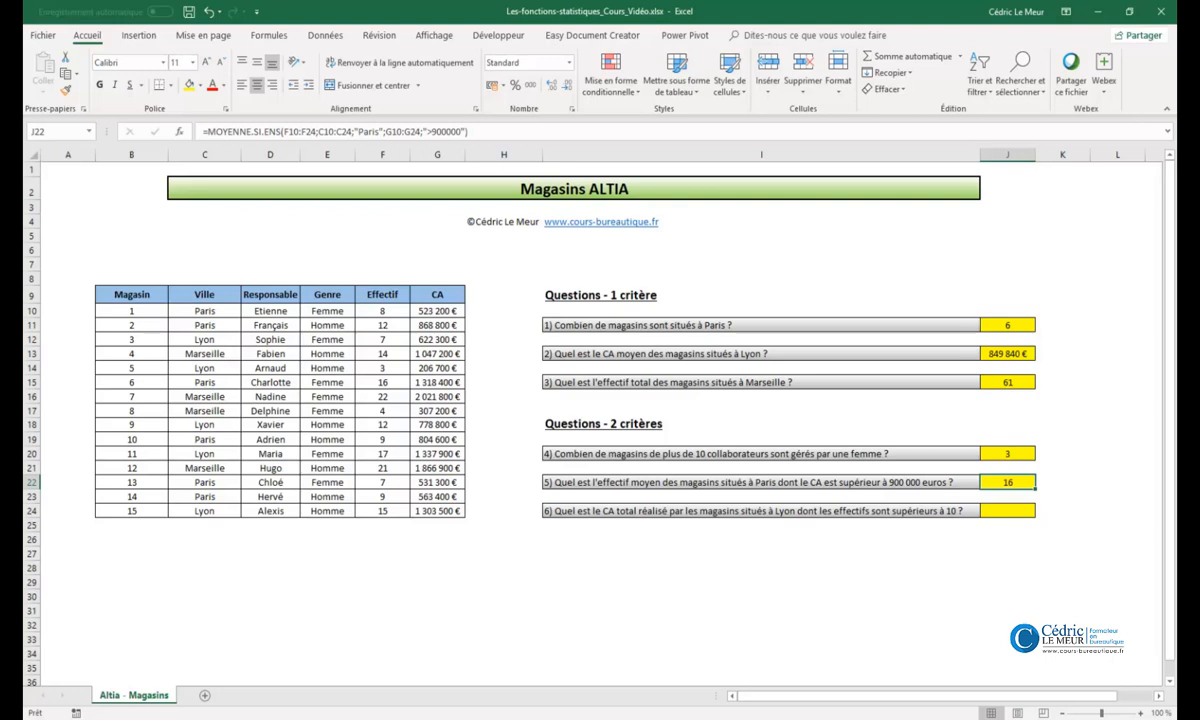
- Insert the SOMME.SI.ENS function from the Math et Trigo category in cell J24, the answer to question 6
left_click(1001, 511)
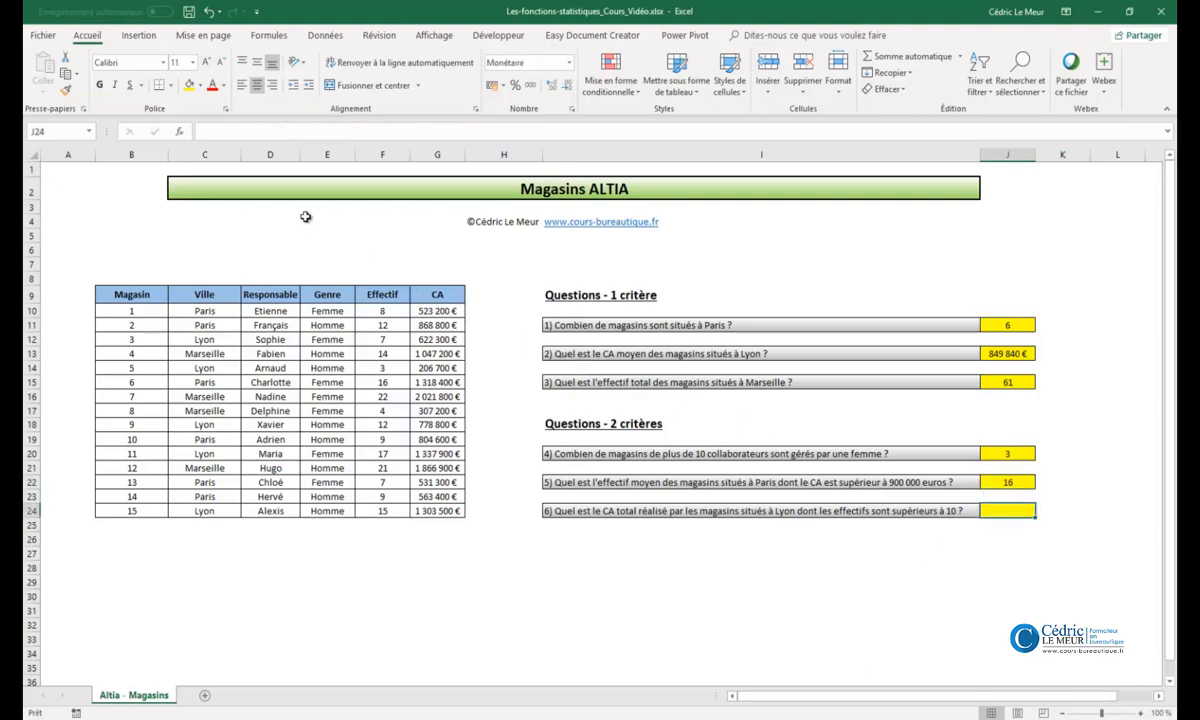
left_click(181, 134)
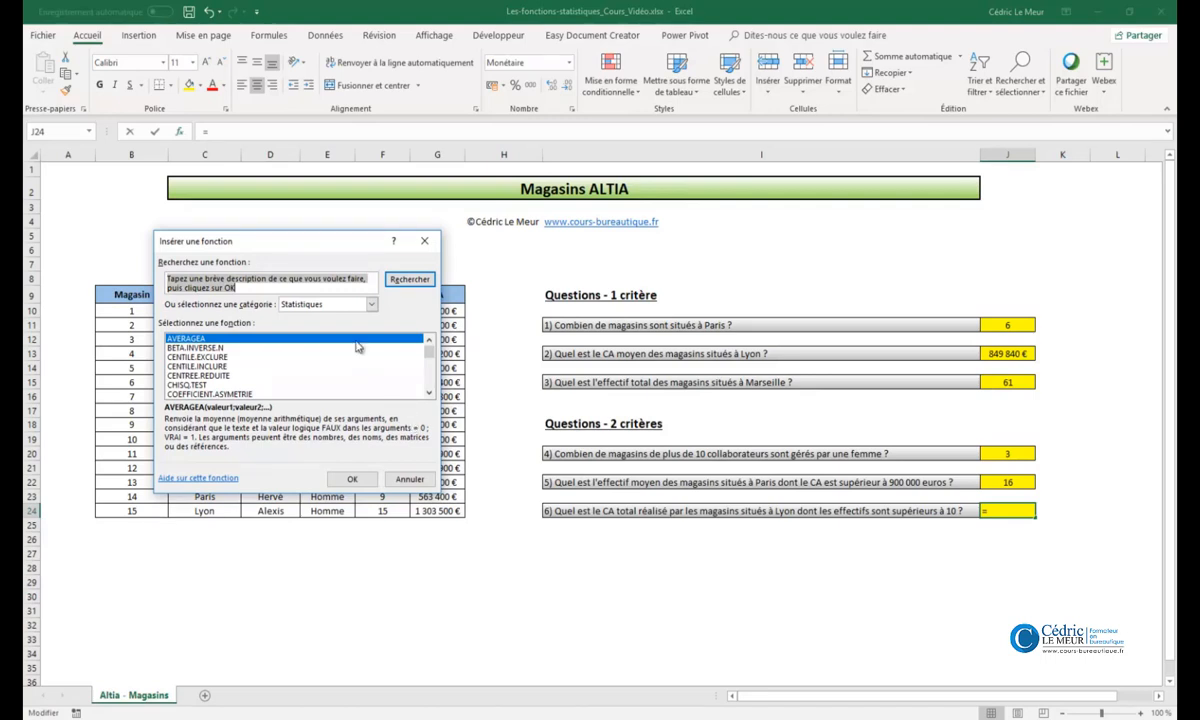
left_click(371, 304)
left_click(340, 354)
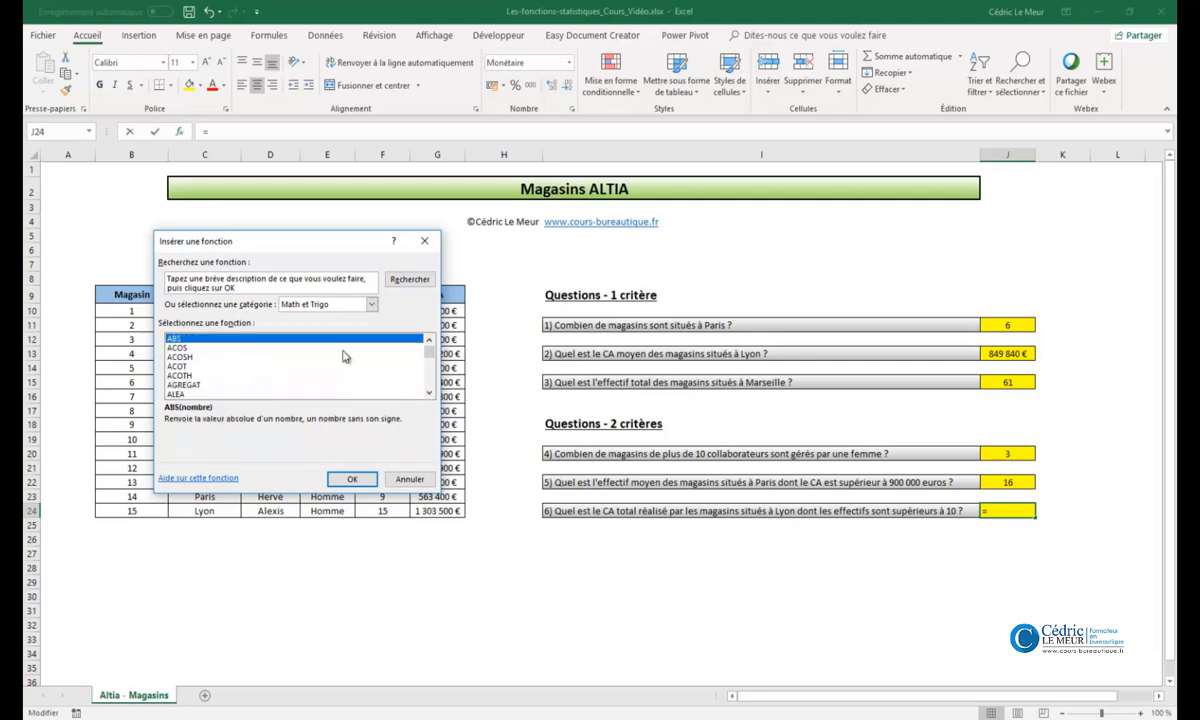
left_click(218, 375)
type("so")
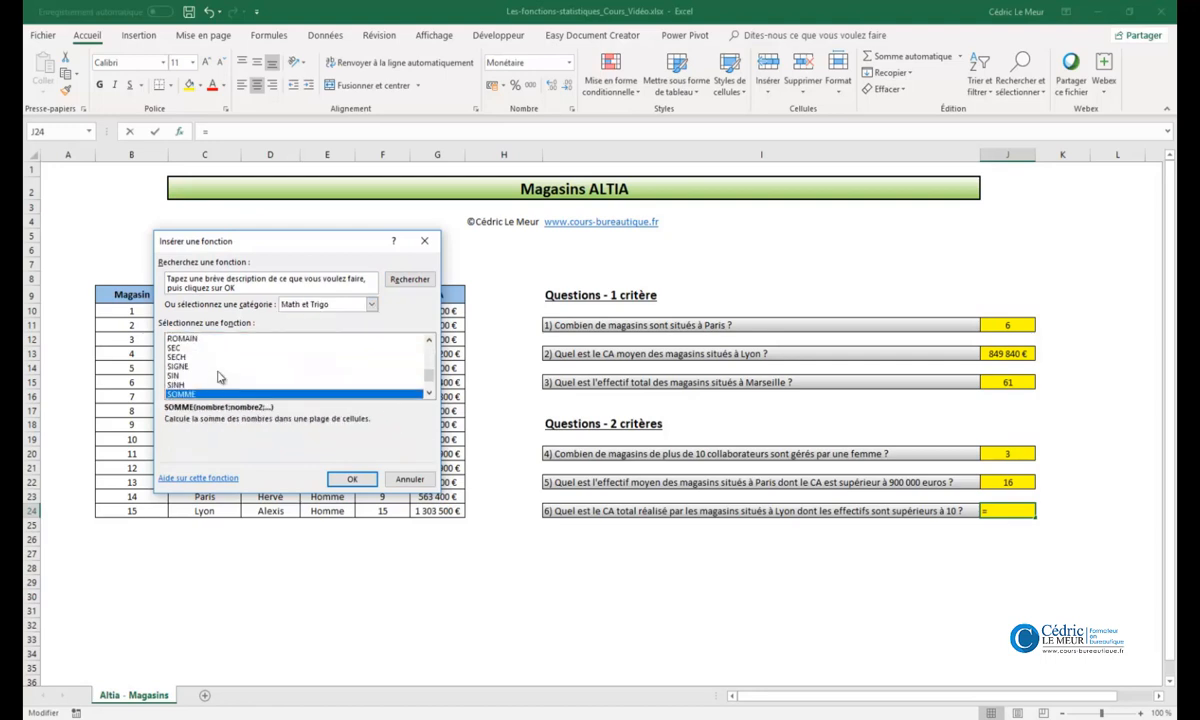
left_click(430, 394)
left_click(430, 394)
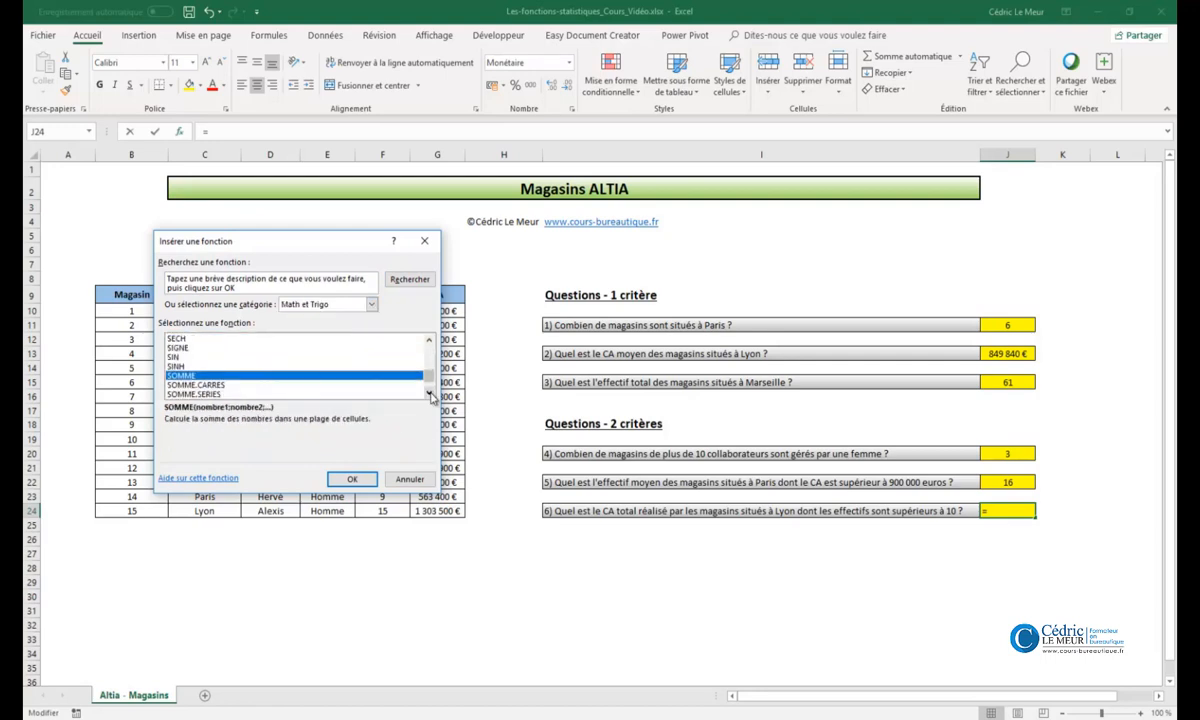
left_click(430, 394)
left_click(430, 394)
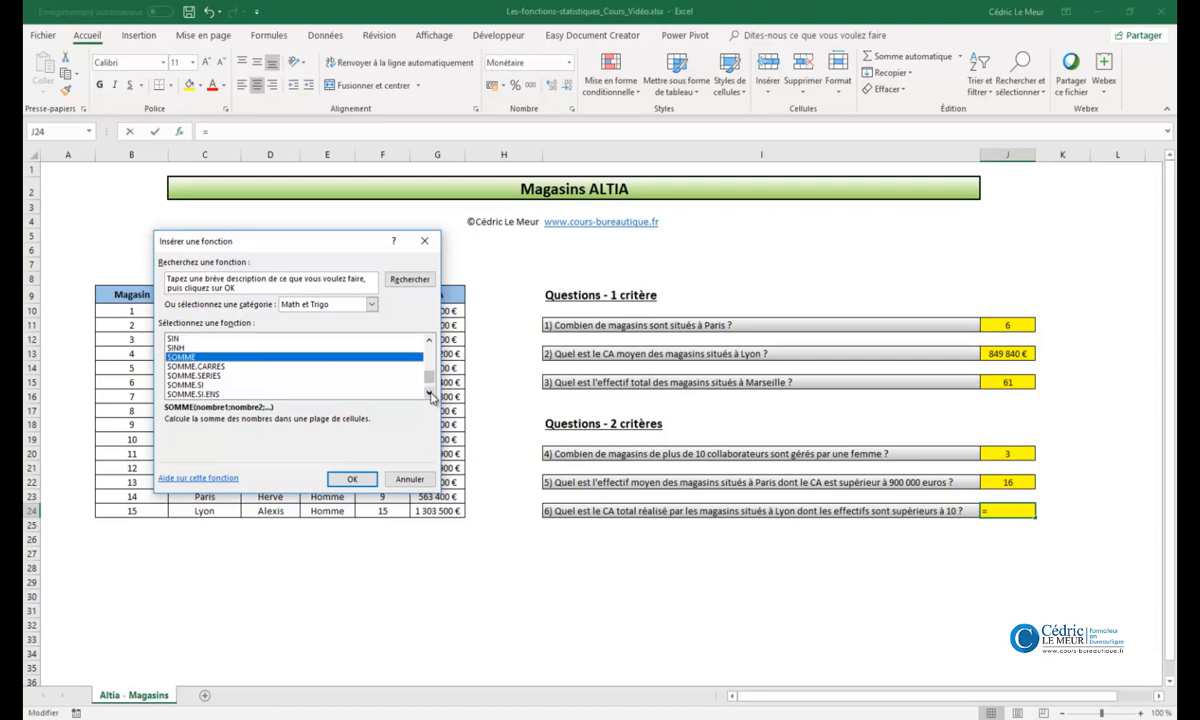
left_click(210, 390)
left_click(352, 479)
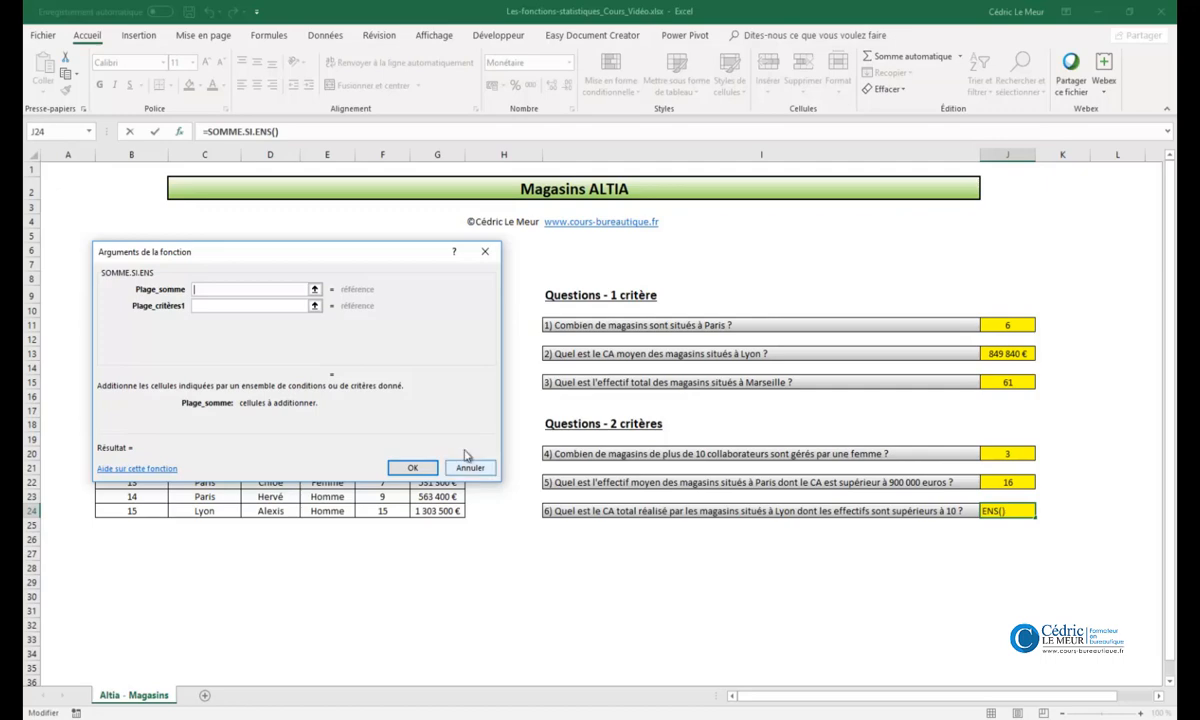
- Set the SOMME.SI.ENS sum range to the CA column G10:G24
left_click(314, 289)
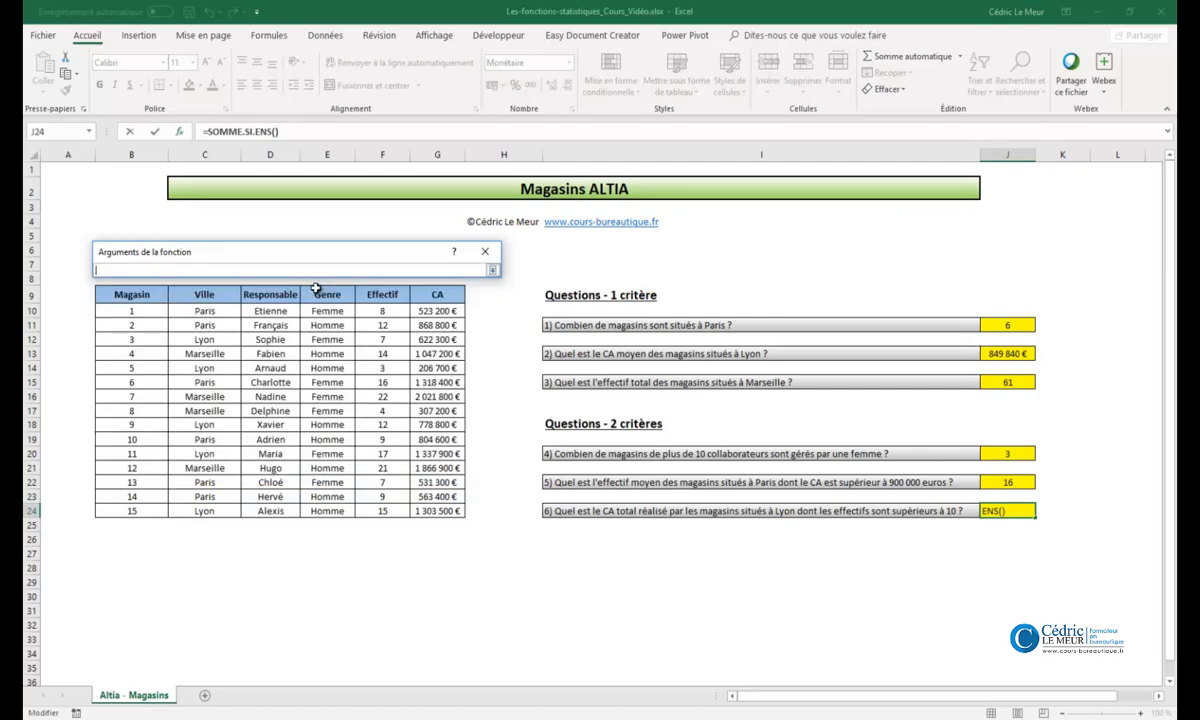
left_click_drag(437, 311, 434, 506)
key("Return")
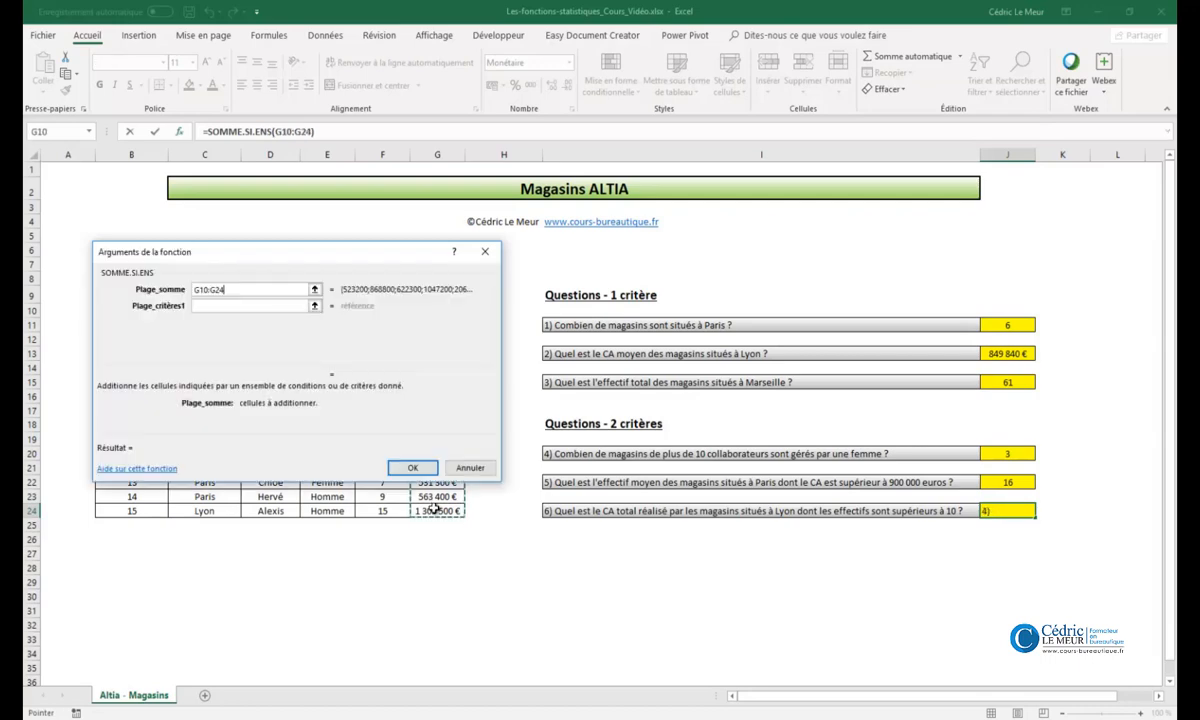
- Set the first SOMME.SI.ENS condition to criterion "Lyon" on the city range C10:C24
key("Tab")
key("Tab")
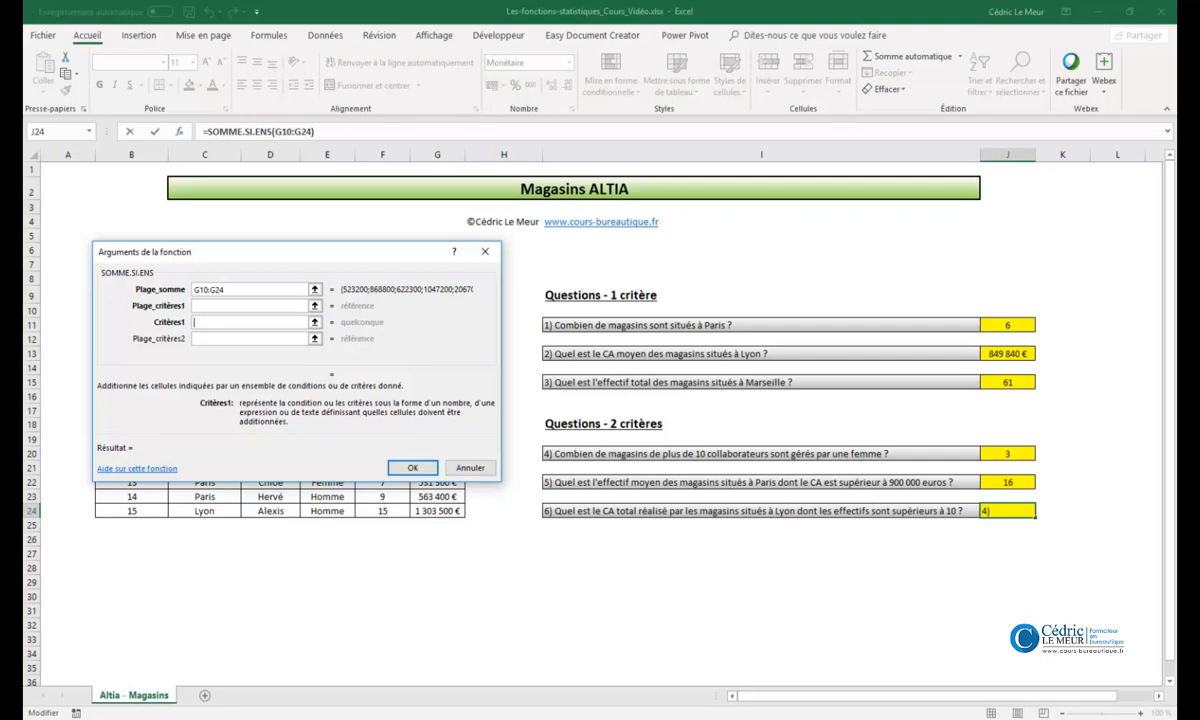
type("Lyon")
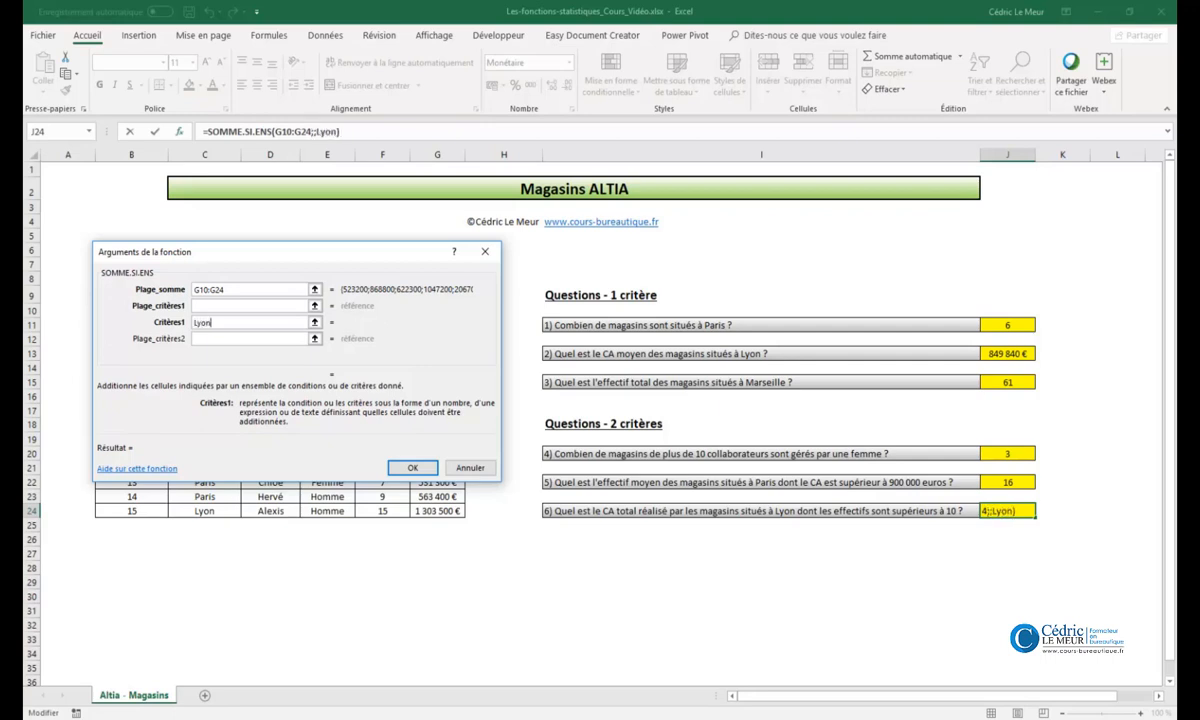
left_click(240, 306)
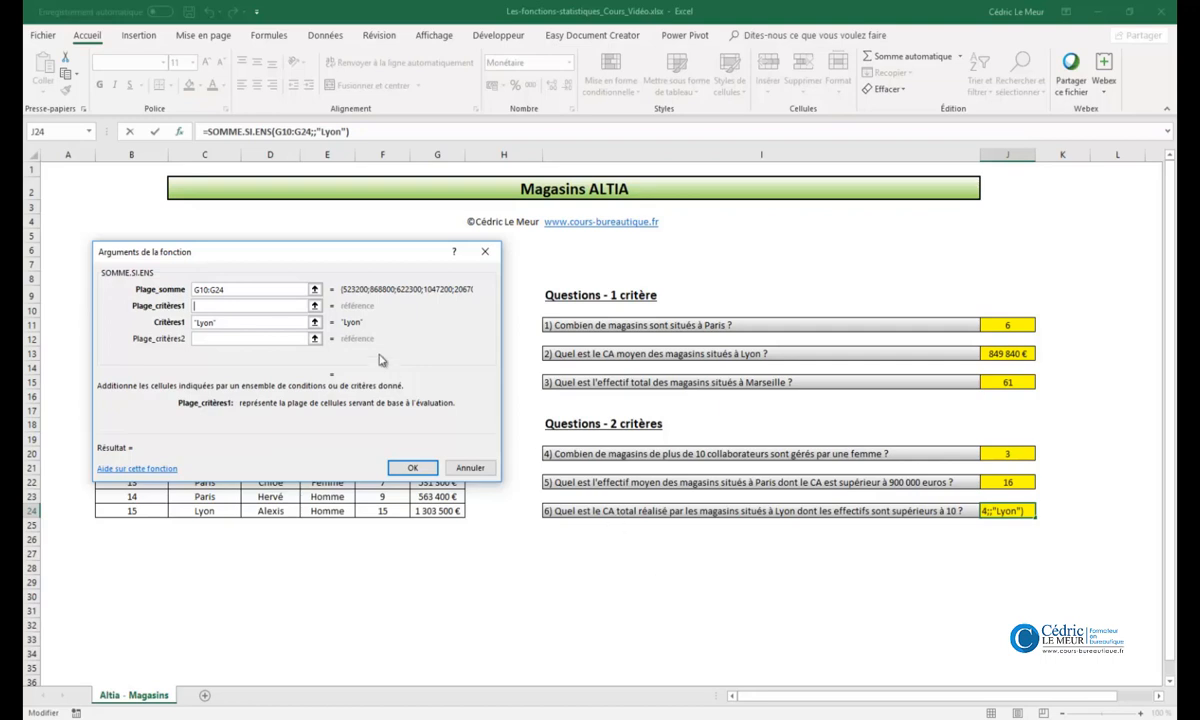
left_click(315, 305)
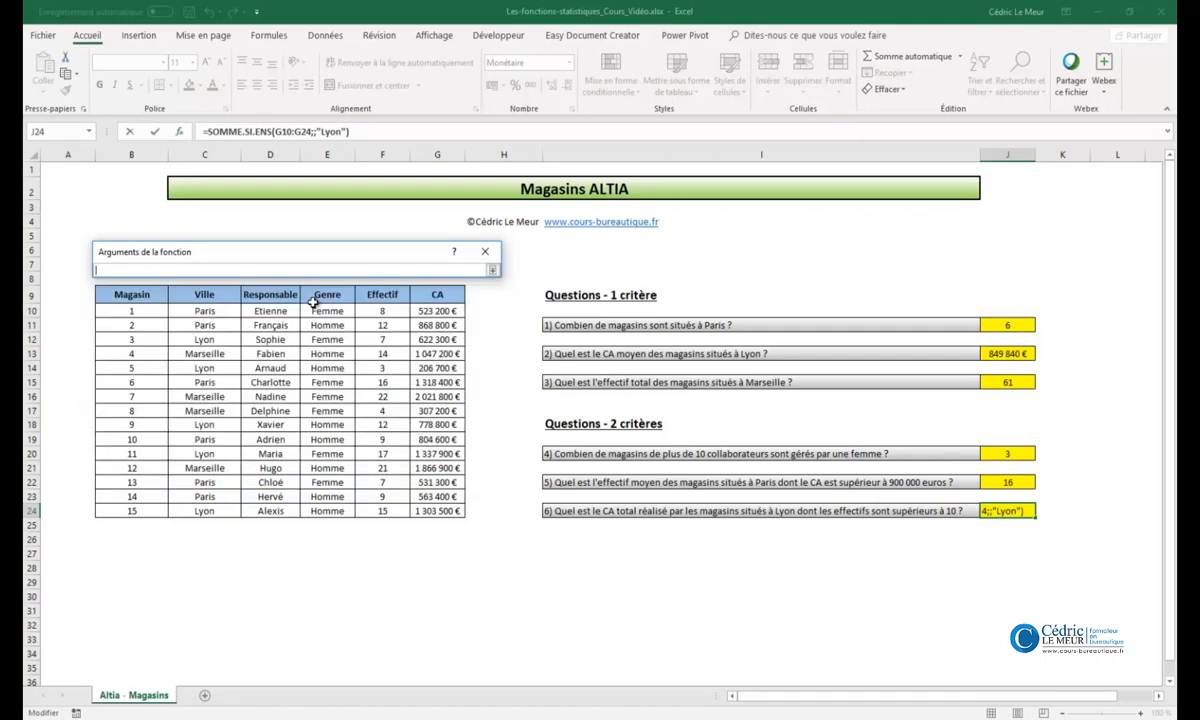
left_click_drag(212, 310, 219, 511)
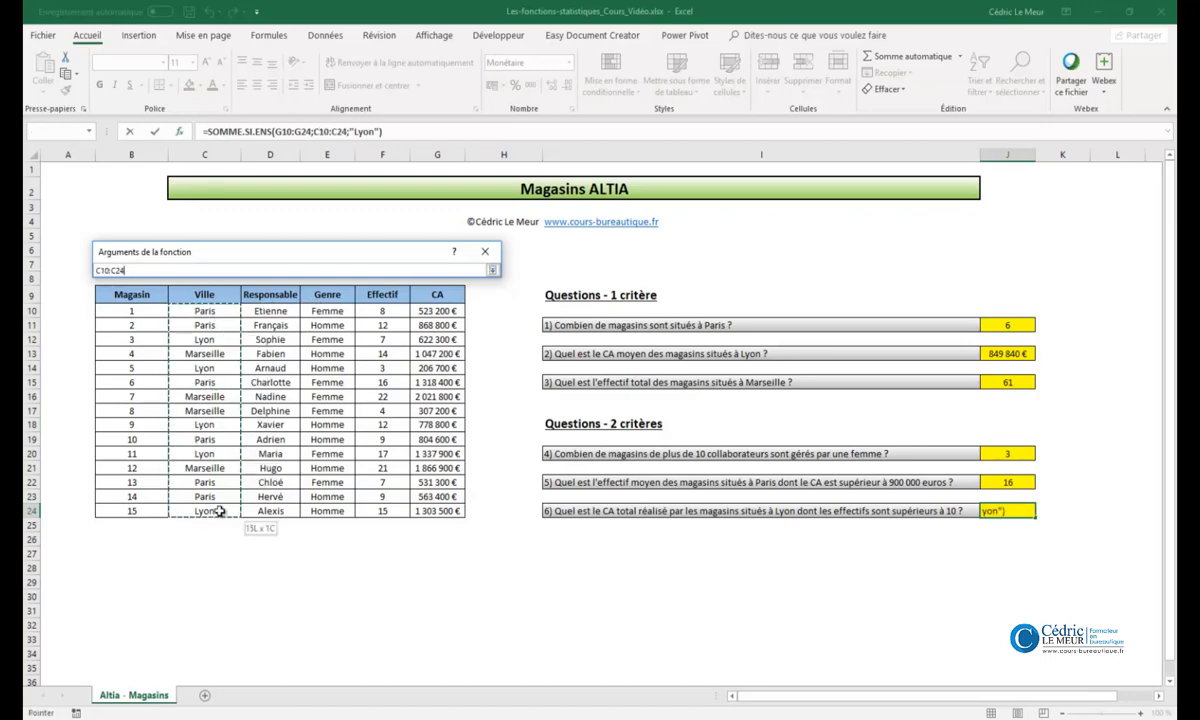
key("Return")
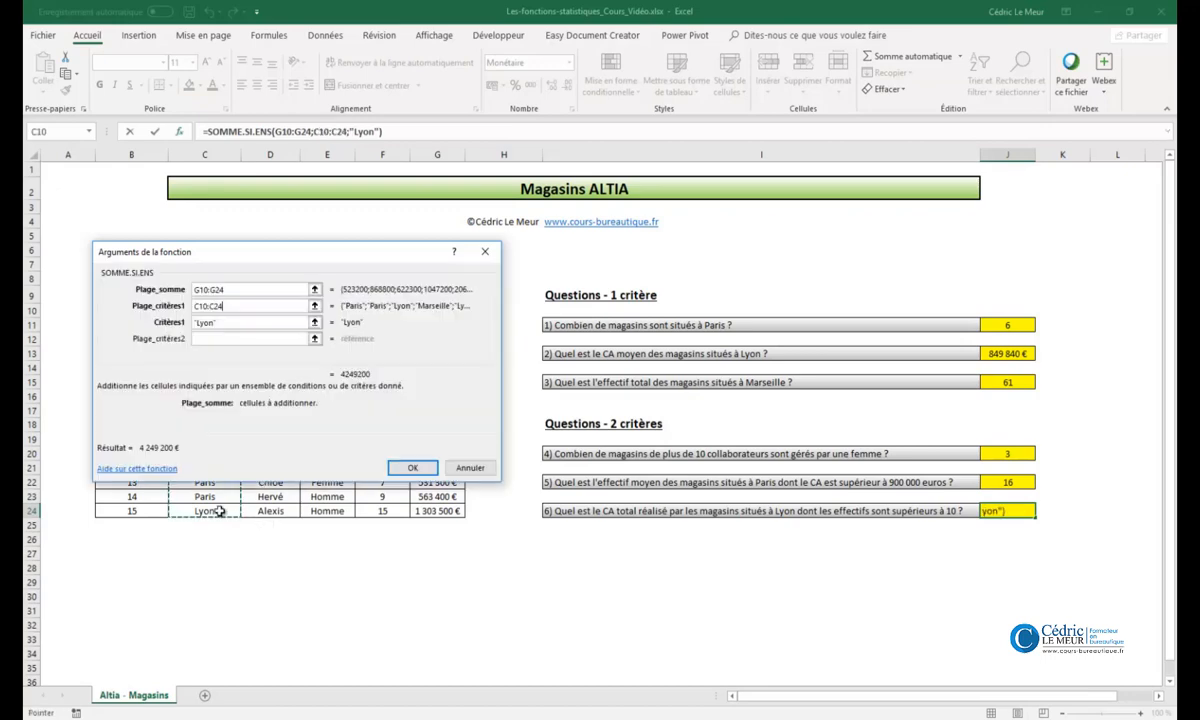
- Set the second SOMME.SI.ENS condition to criterion ">10" on the Effectif range F10:F24, and validate the formula
key("Tab")
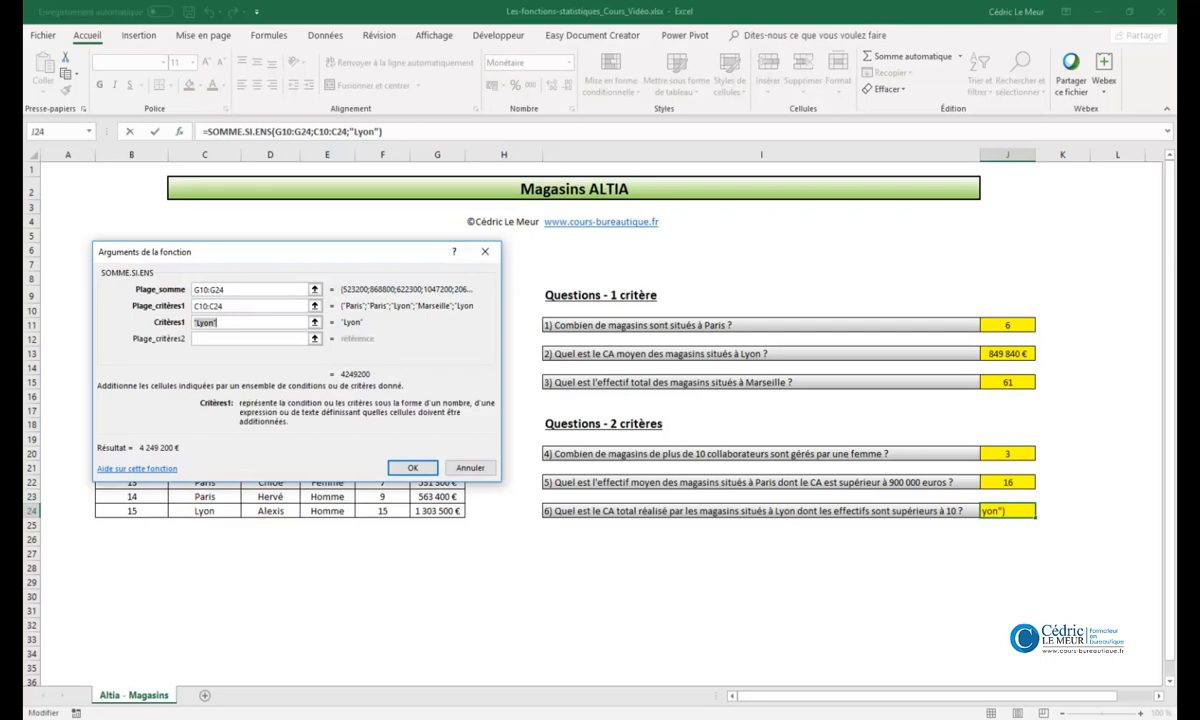
key("Tab")
key("Tab")
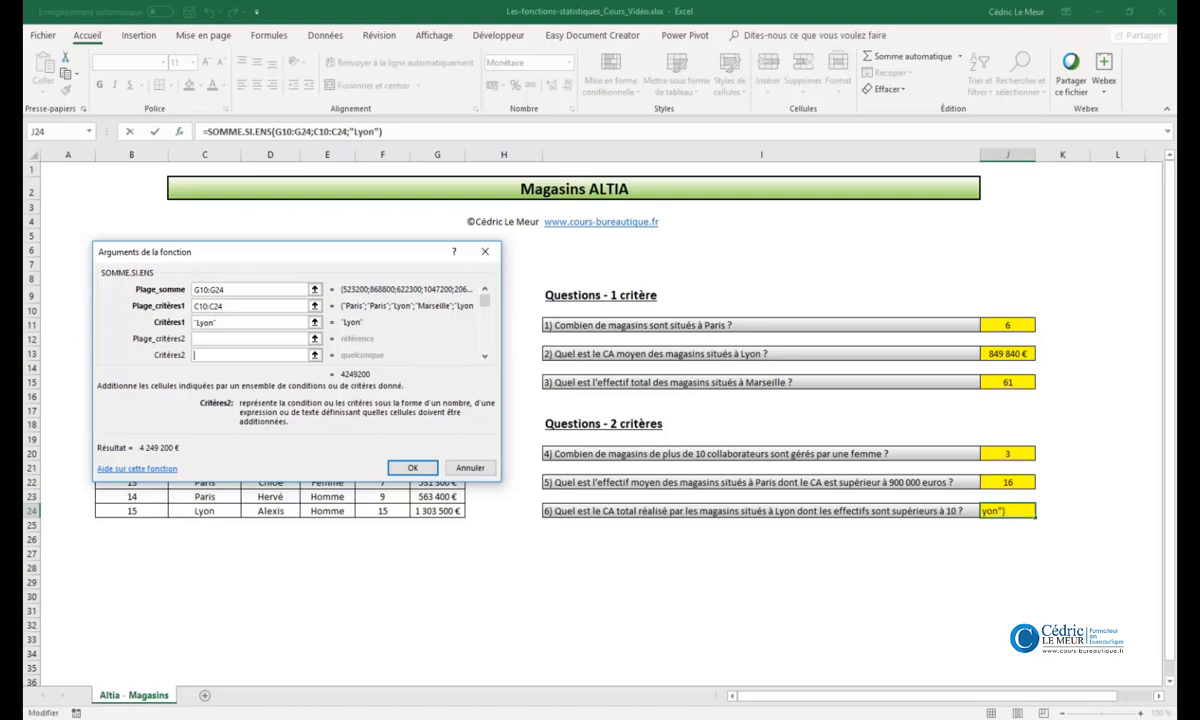
type(">10")
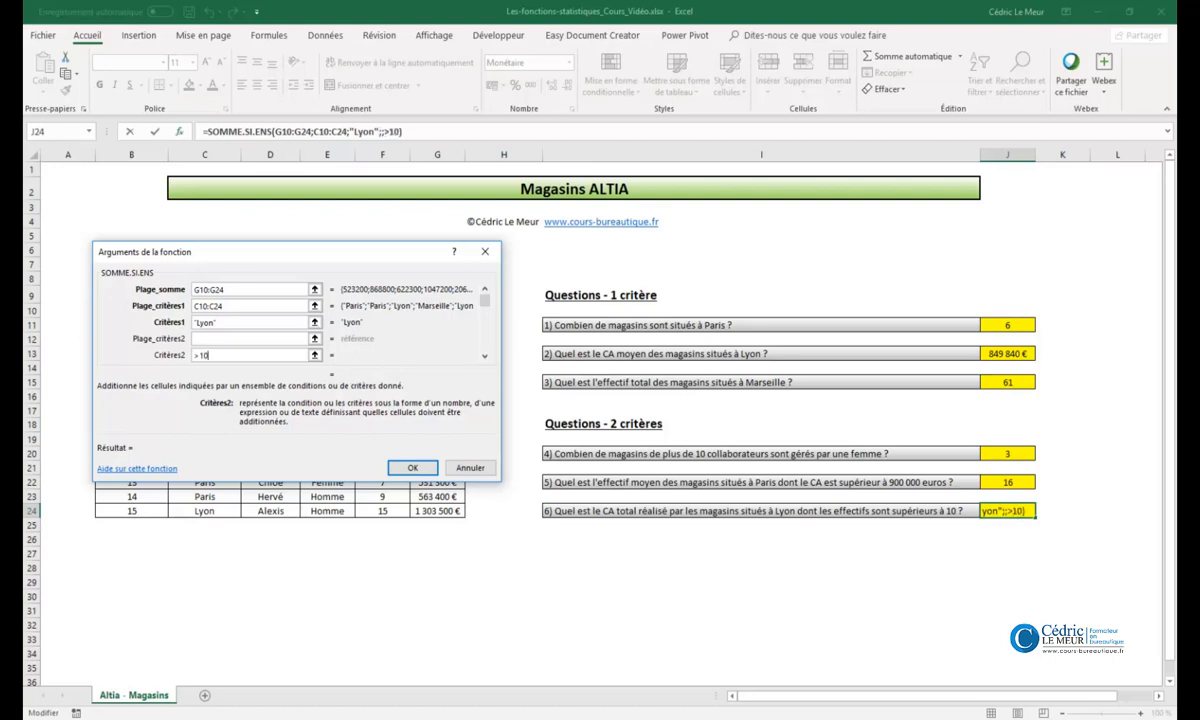
key("shift+Tab")
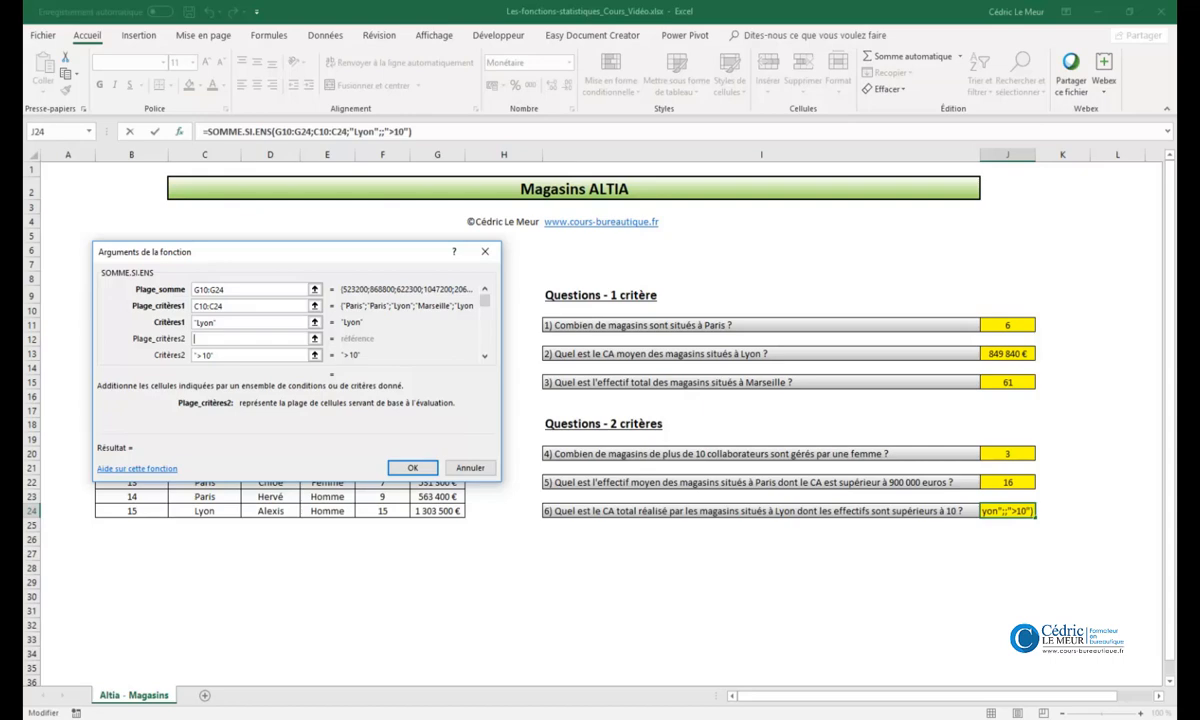
left_click(315, 339)
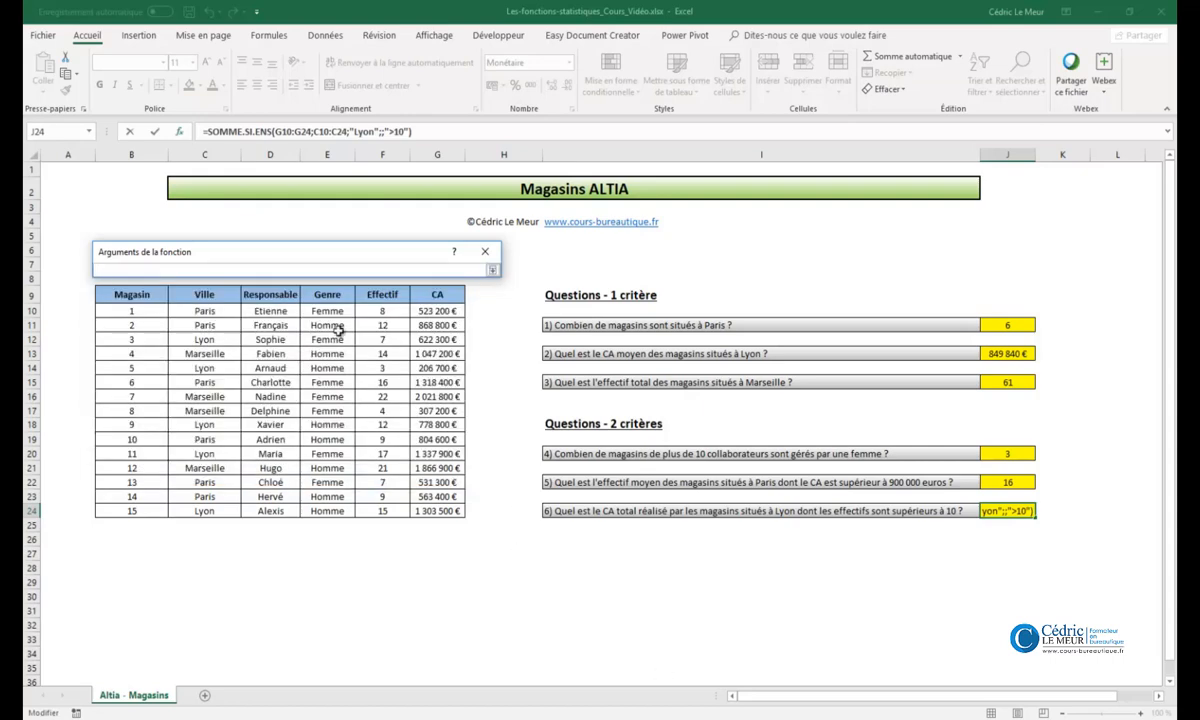
left_click_drag(383, 311, 383, 508)
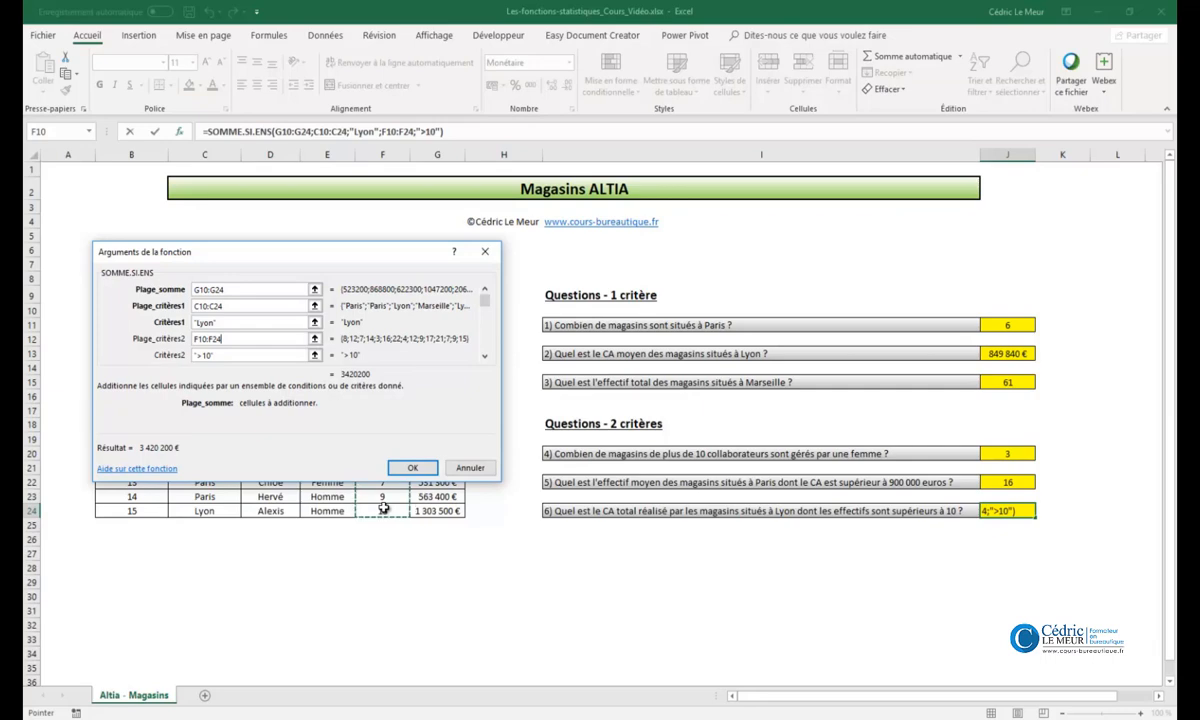
left_click(425, 467)
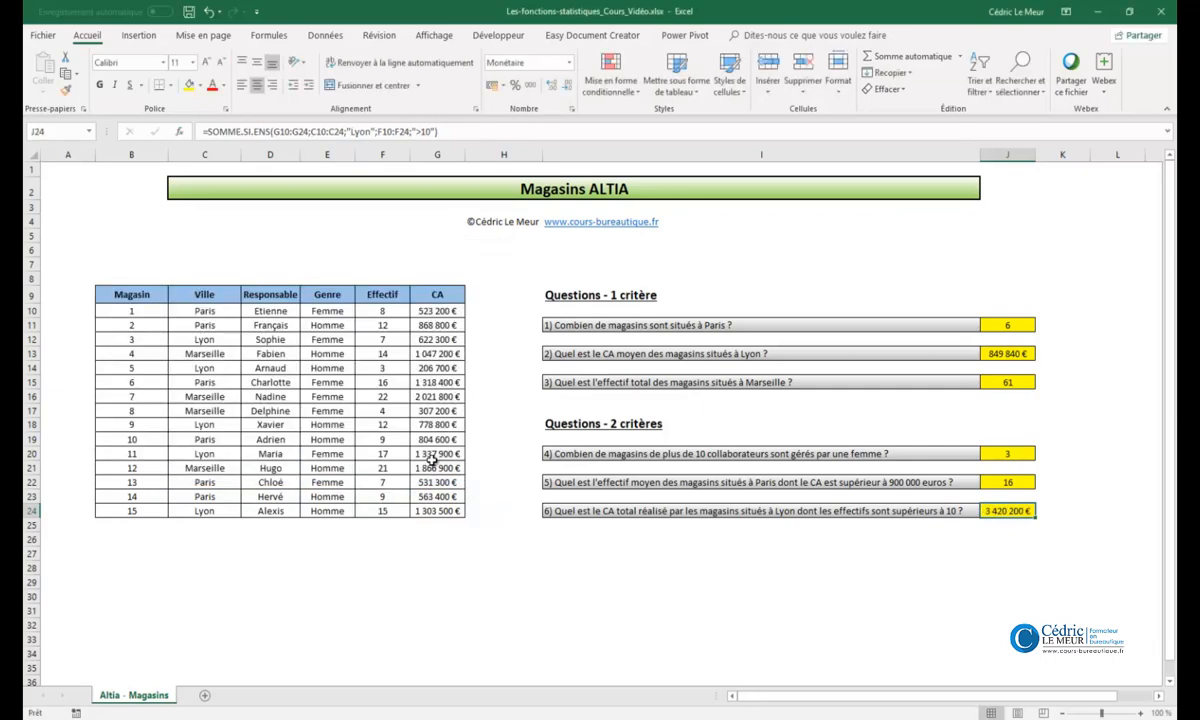